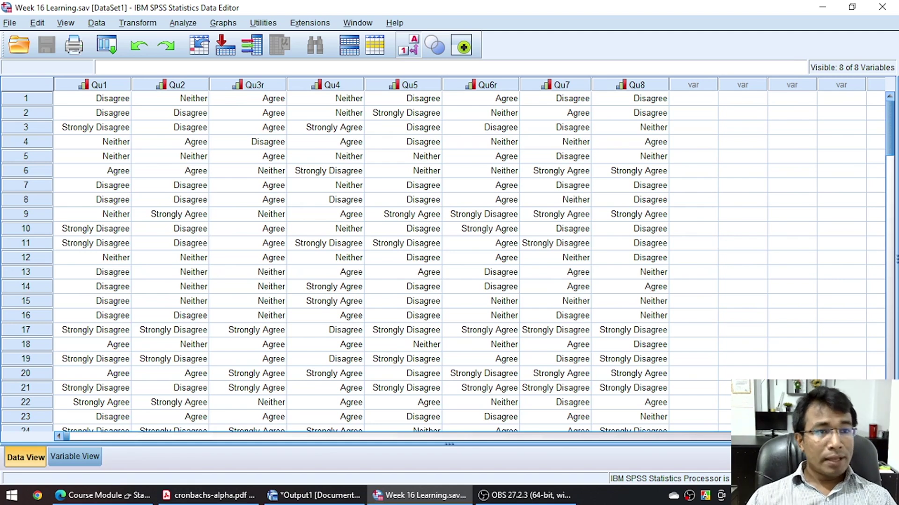
- Examine the survey responses for Qu1 to Qu8, then the question labels in the variable definitions, marking Qu1 and its label
mouse_move(44, 69)
mouse_down()
mouse_move(291, 195)
mouse_move(646, 337)
mouse_move(672, 407)
mouse_move(697, 438)
mouse_up()
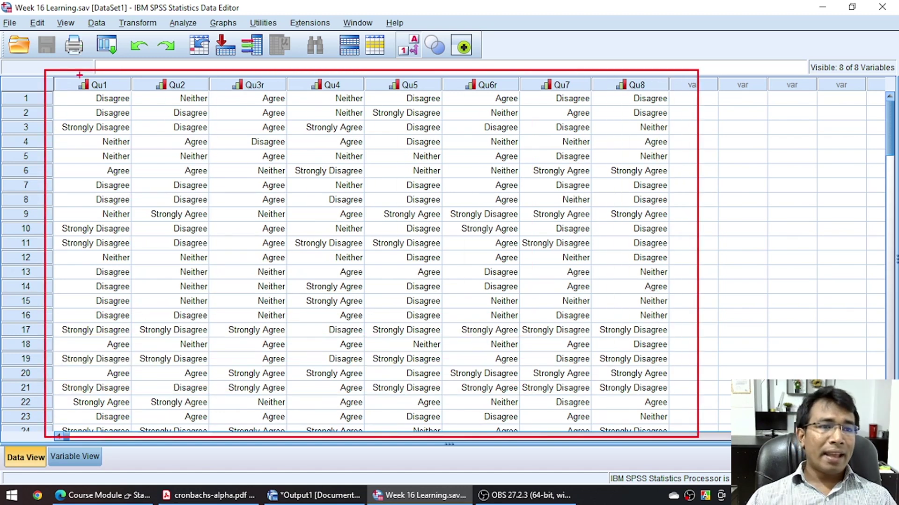
mouse_move(45, 70)
mouse_down()
mouse_move(165, 96)
mouse_move(699, 97)
mouse_up()
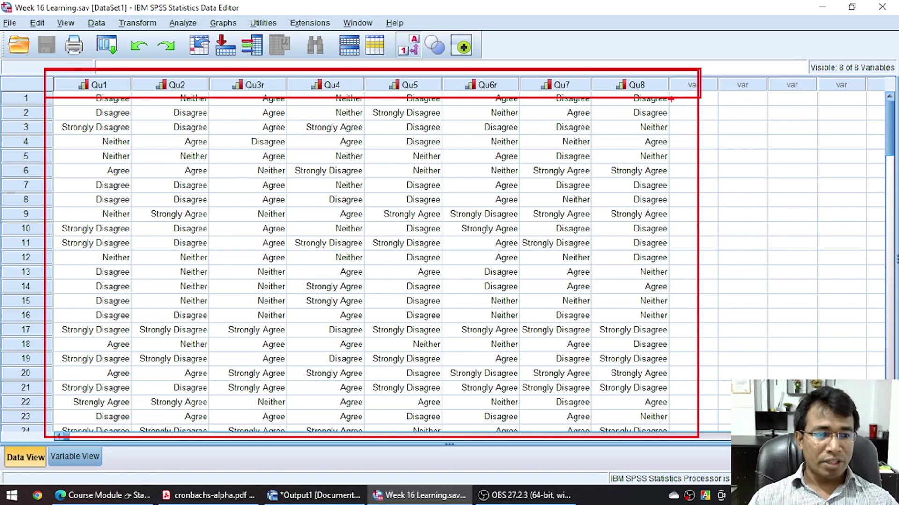
click(81, 457)
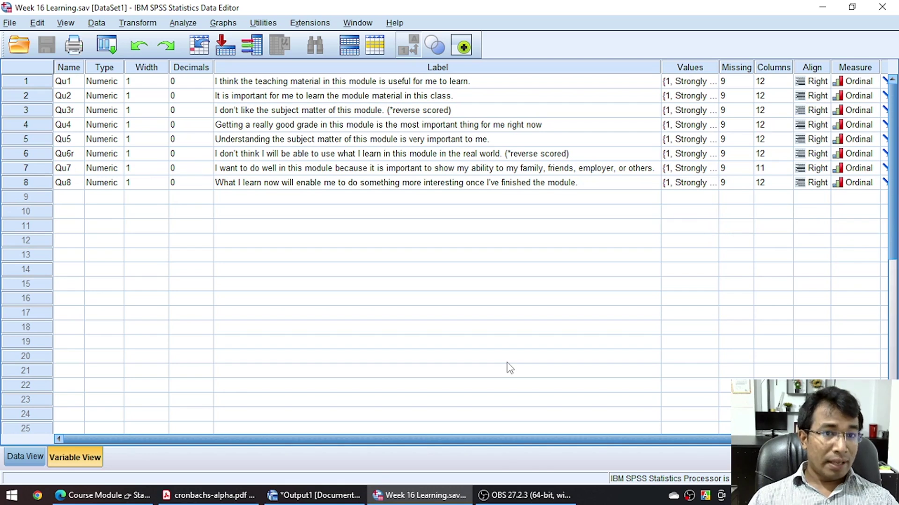
mouse_move(212, 73)
mouse_down()
mouse_move(519, 172)
mouse_move(663, 201)
mouse_up()
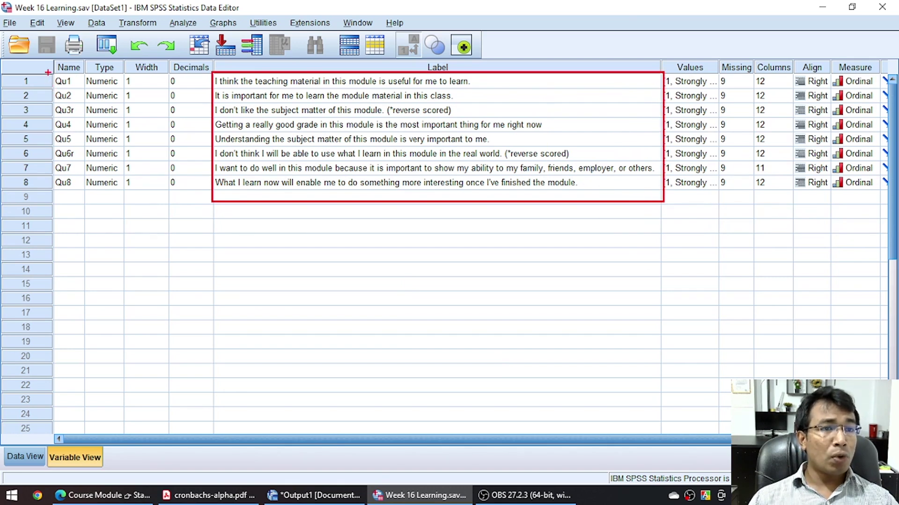
drag(48, 73, 82, 88)
drag(211, 72, 483, 90)
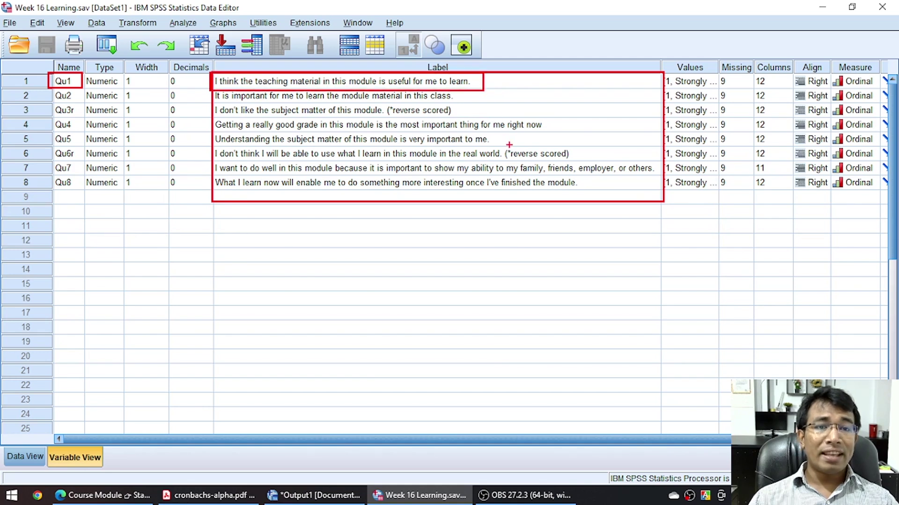
key(Escape)
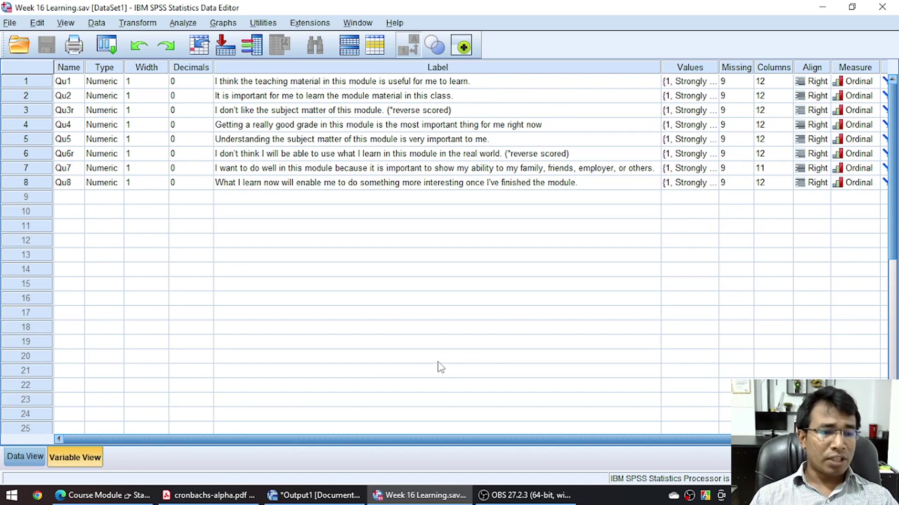
- Switch to the Course Module document in the browser and review its topics from Day 0.1 through Day 3
click(107, 495)
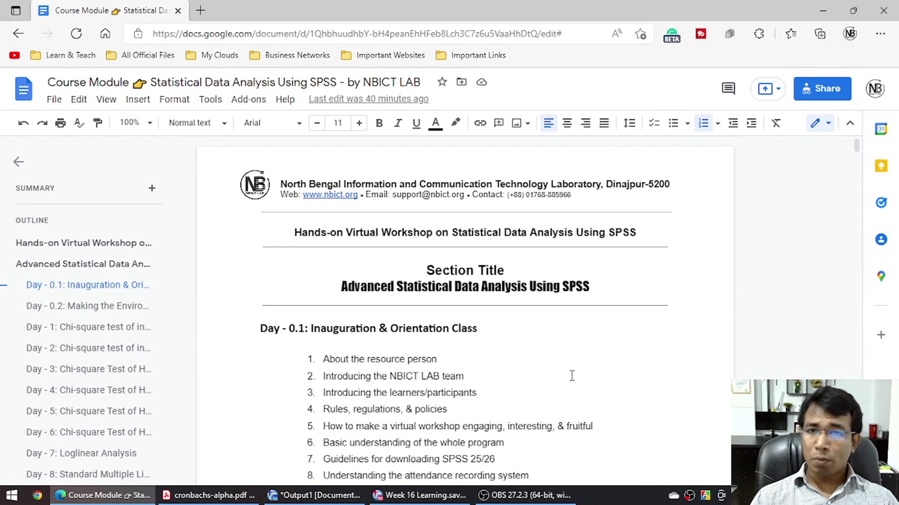
scroll(572, 376, down, 15)
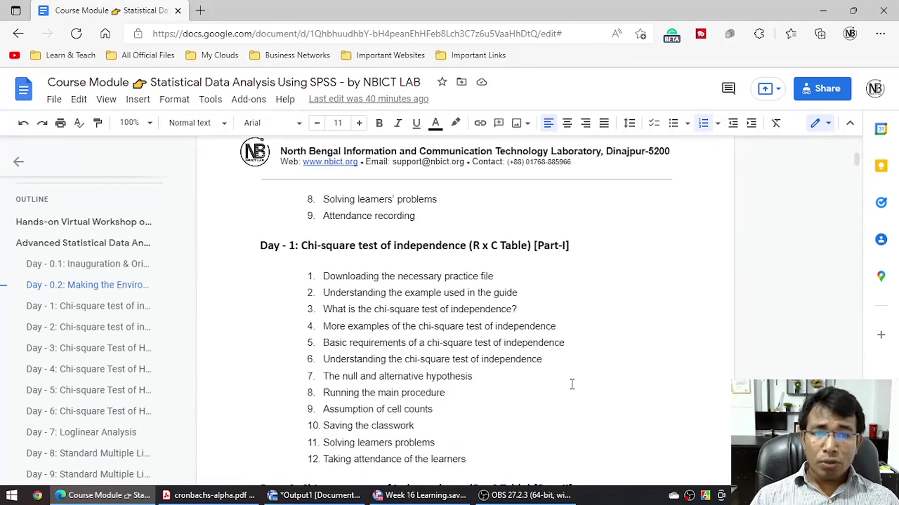
scroll(572, 384, down, 6)
key(ctrl+Home)
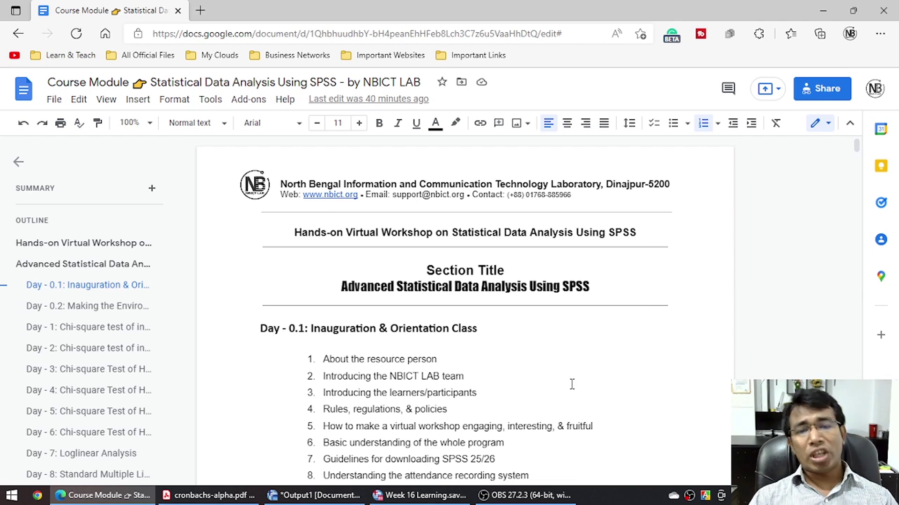
scroll(571, 384, down, 12)
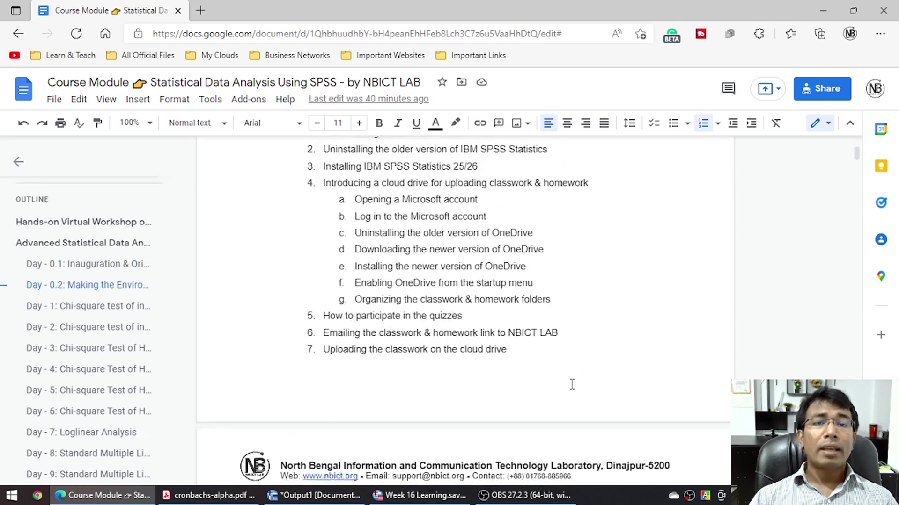
scroll(572, 383, down, 3)
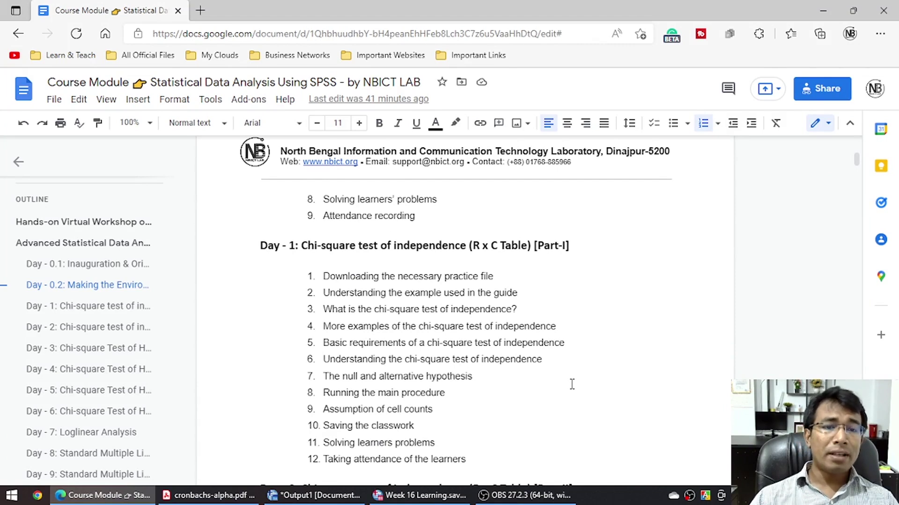
scroll(572, 384, down, 4)
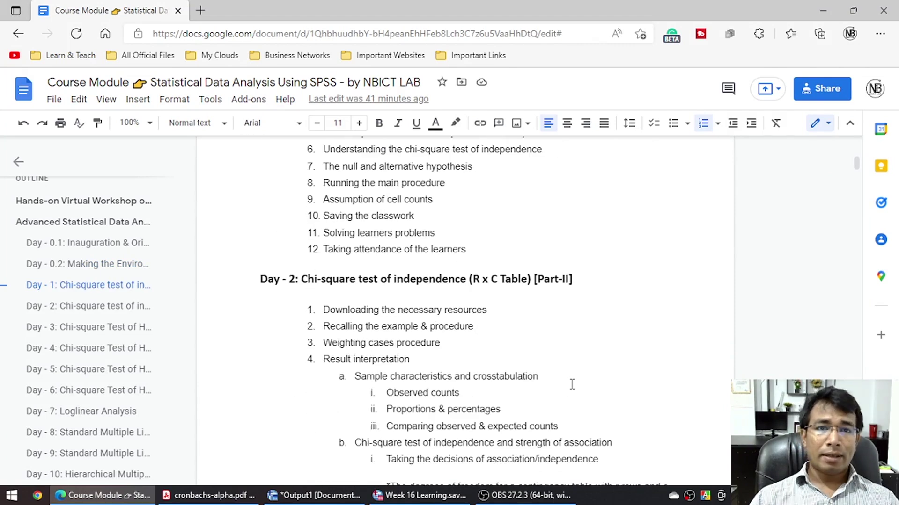
scroll(571, 383, down, 3)
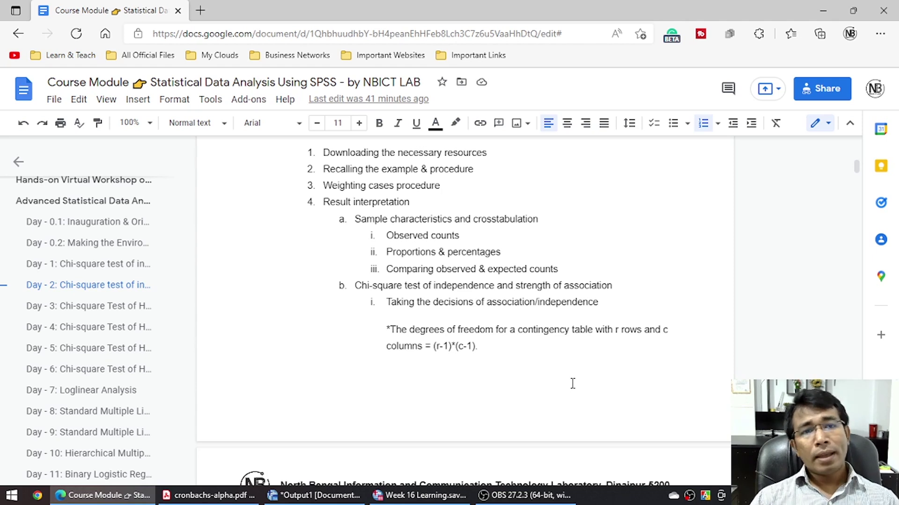
scroll(572, 383, down, 8)
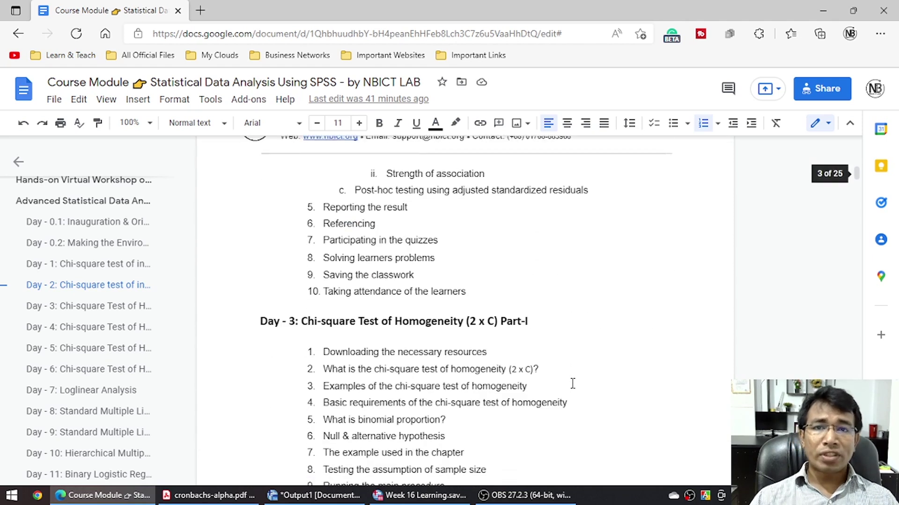
- Return to the SPSS Data Editor, show the case data, and mark the column headings Qu1 to Qu8 with a box
click(818, 12)
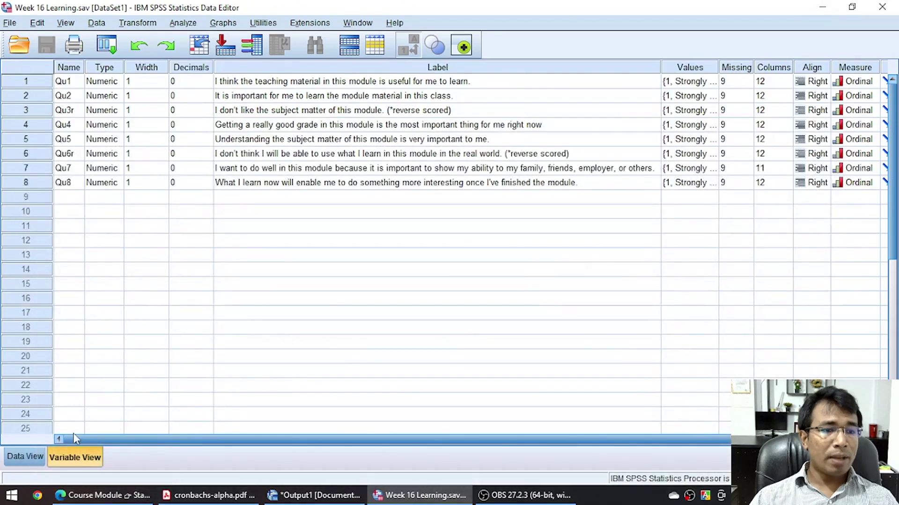
click(21, 457)
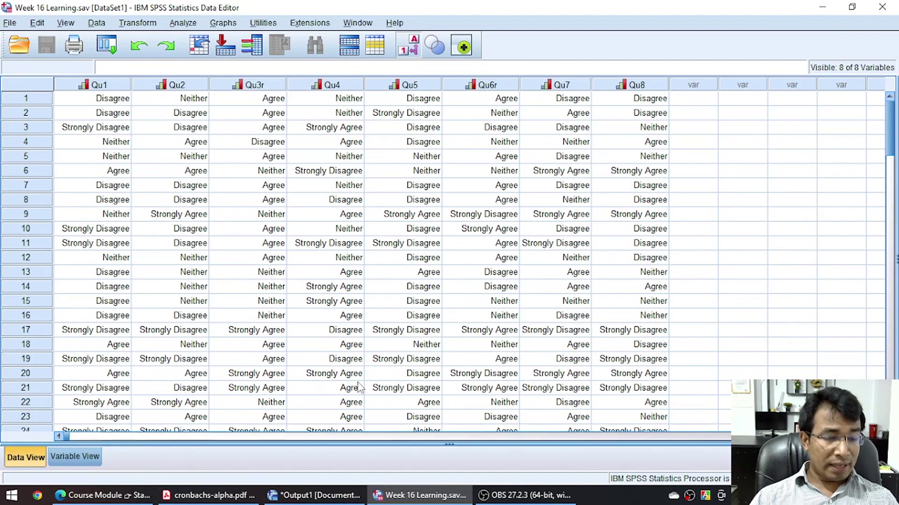
mouse_move(40, 65)
mouse_down()
mouse_move(155, 156)
mouse_move(558, 365)
mouse_move(641, 111)
mouse_up()
key(Escape)
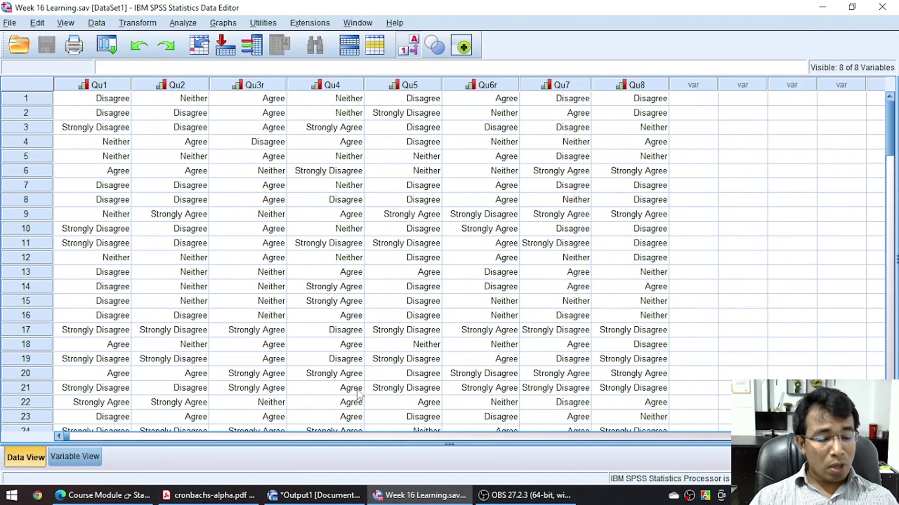
drag(50, 69, 668, 100)
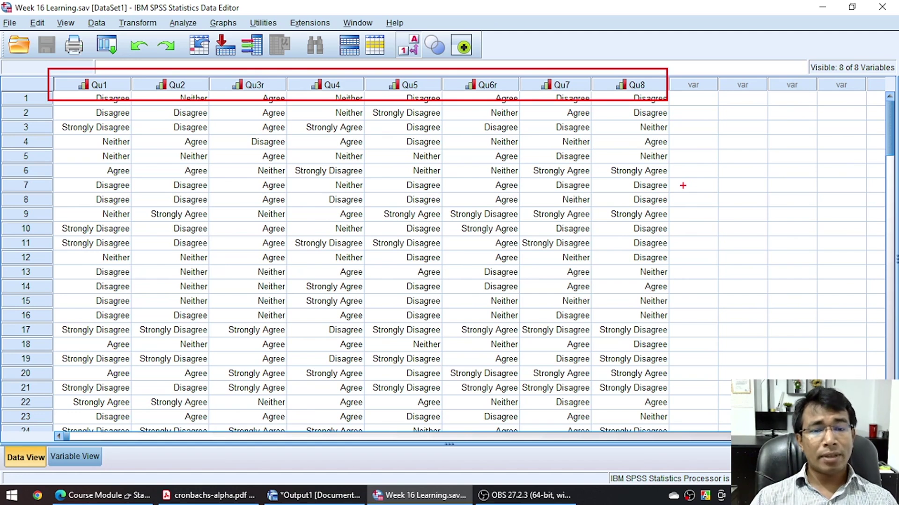
- Switch to the Course Module document in the browser and review the Day 3 and Day 4 chi-square homogeneity topics
click(103, 496)
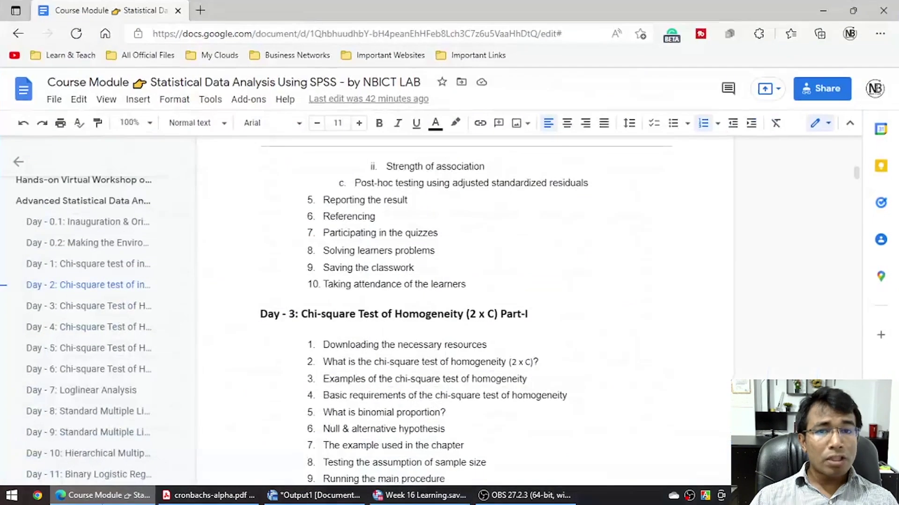
scroll(532, 405, down, 3)
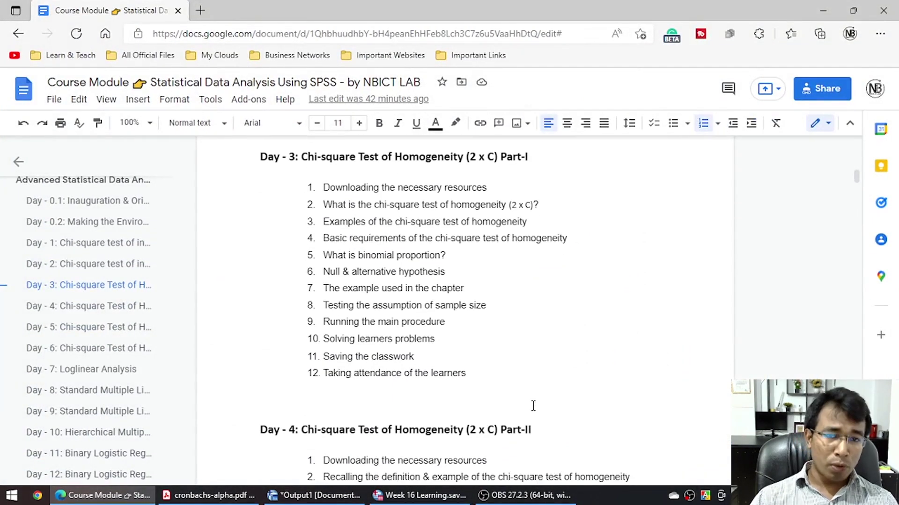
scroll(533, 406, down, 2)
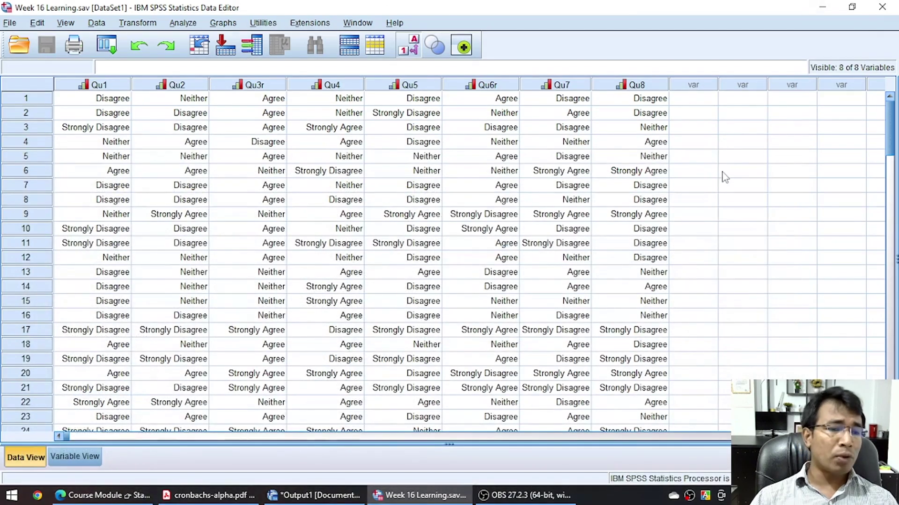
- Show the variable definitions in SPSS and go through the question labels of Qu1 to Qu8, temporarily marking the label block
click(73, 455)
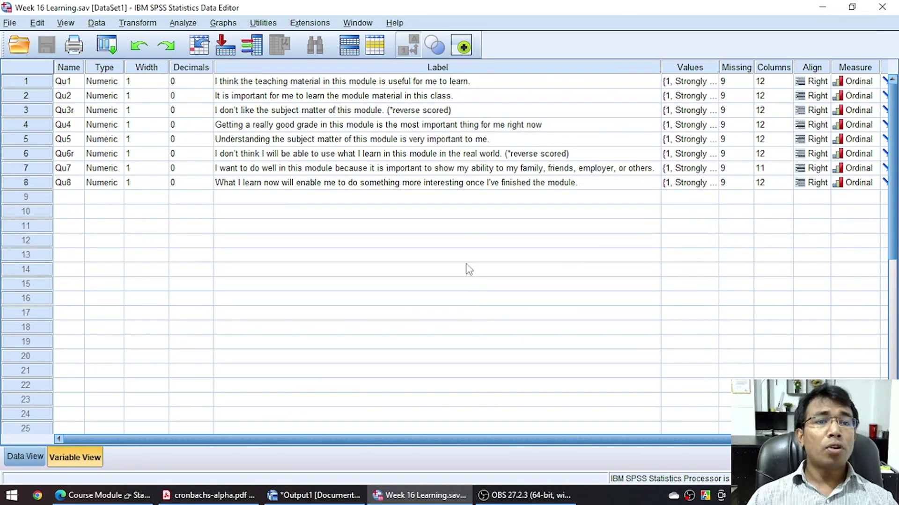
click(310, 82)
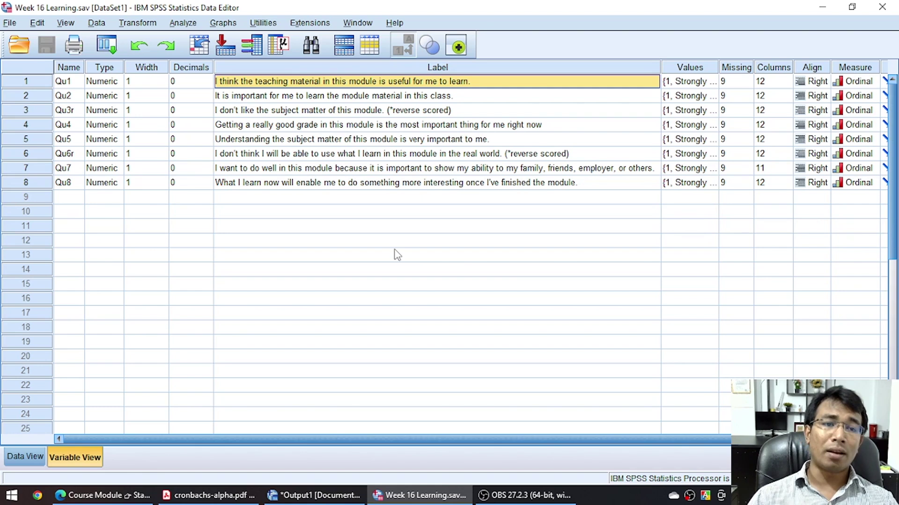
click(348, 96)
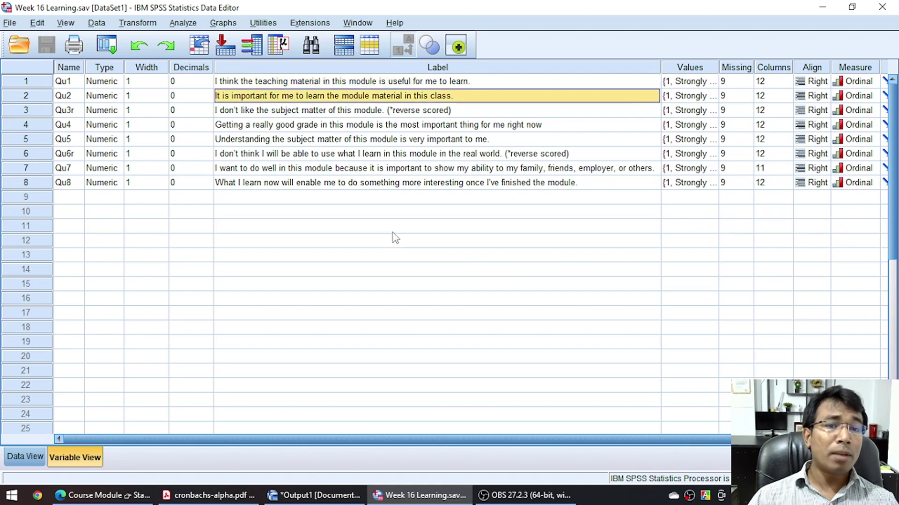
click(333, 111)
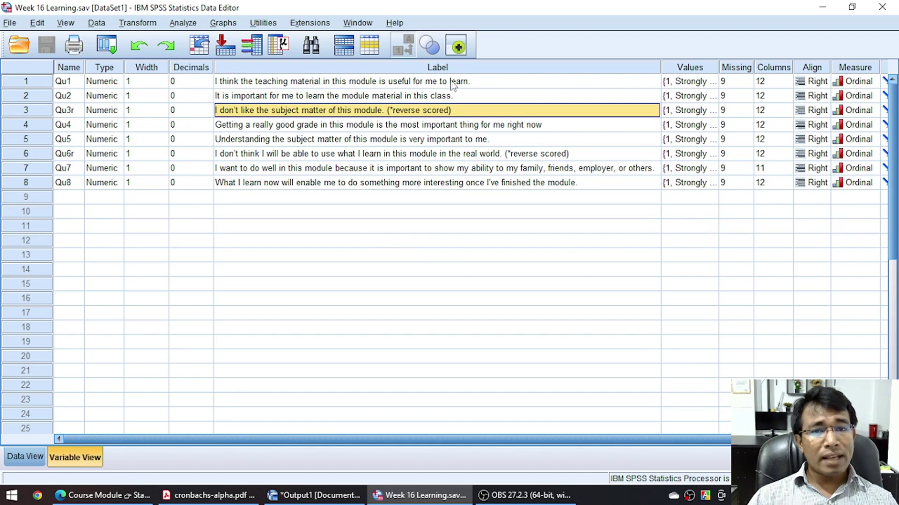
drag(393, 125, 398, 184)
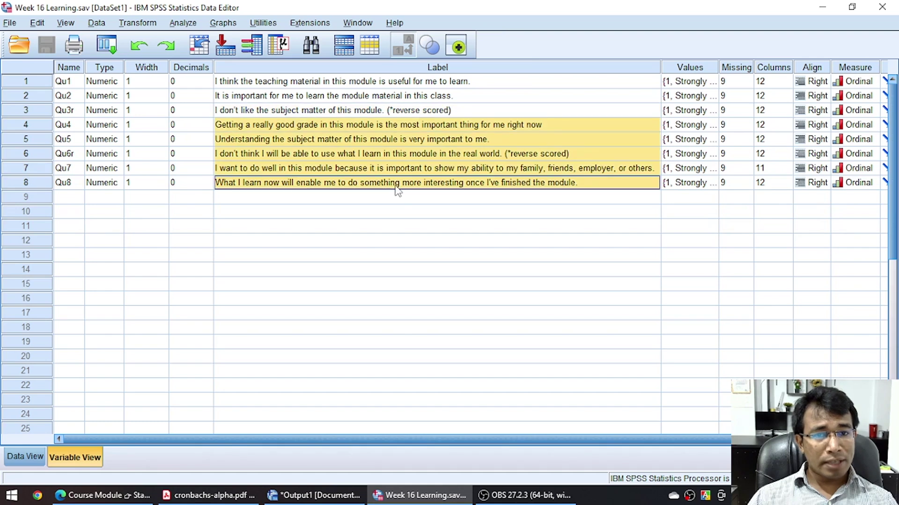
click(420, 227)
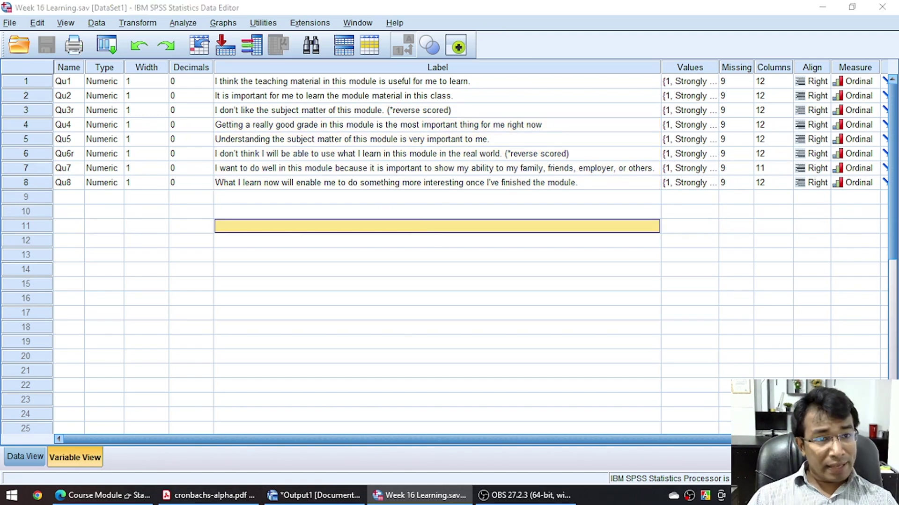
mouse_move(201, 62)
mouse_down()
mouse_move(468, 182)
mouse_move(693, 211)
mouse_move(664, 207)
mouse_up()
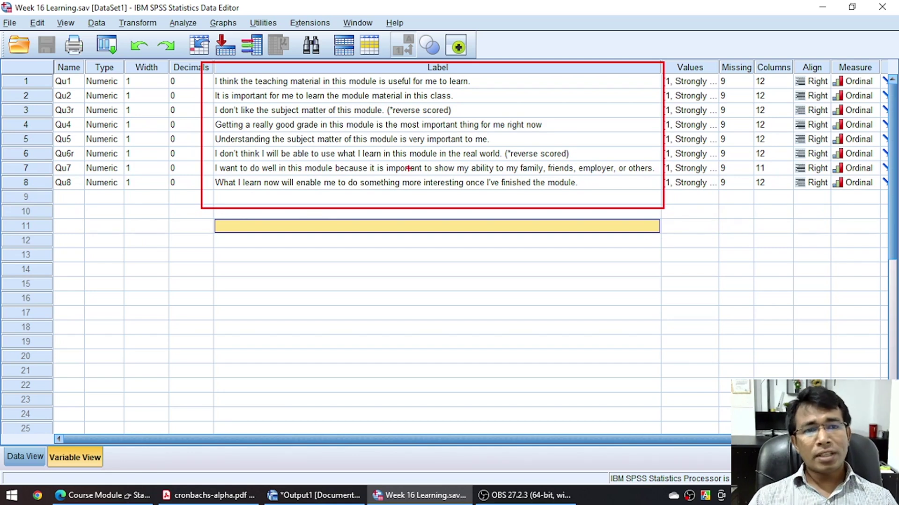
drag(213, 85, 471, 93)
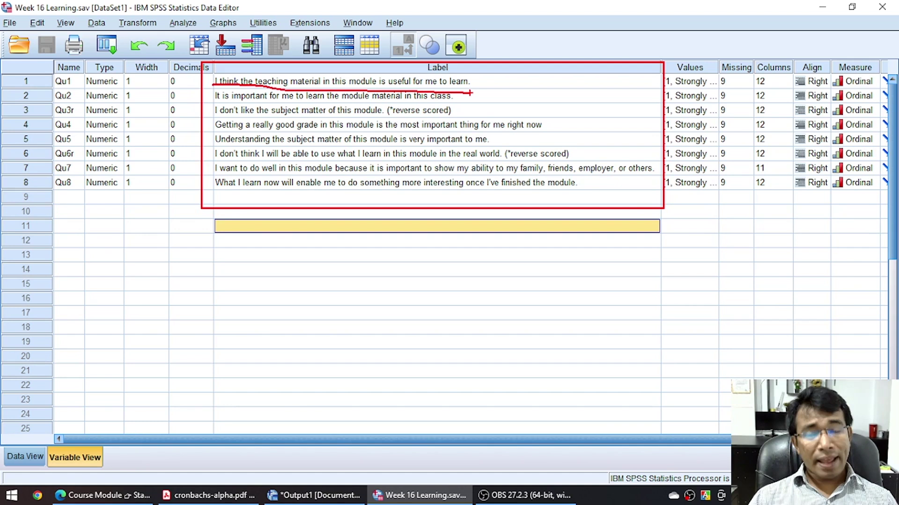
right_click(471, 93)
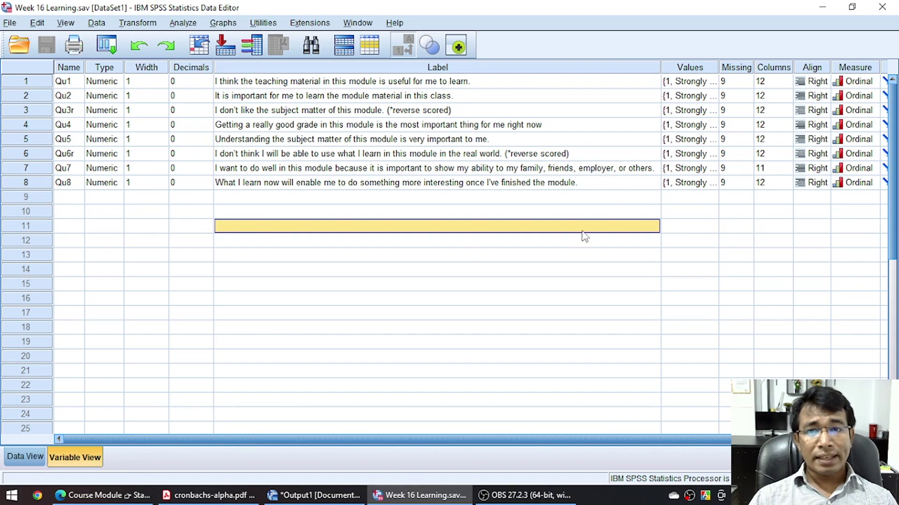
- Review Qu1's value labels from 1 (Strongly Disagree) to 5 (Strongly Agree), then close the dialog
click(714, 83)
click(438, 233)
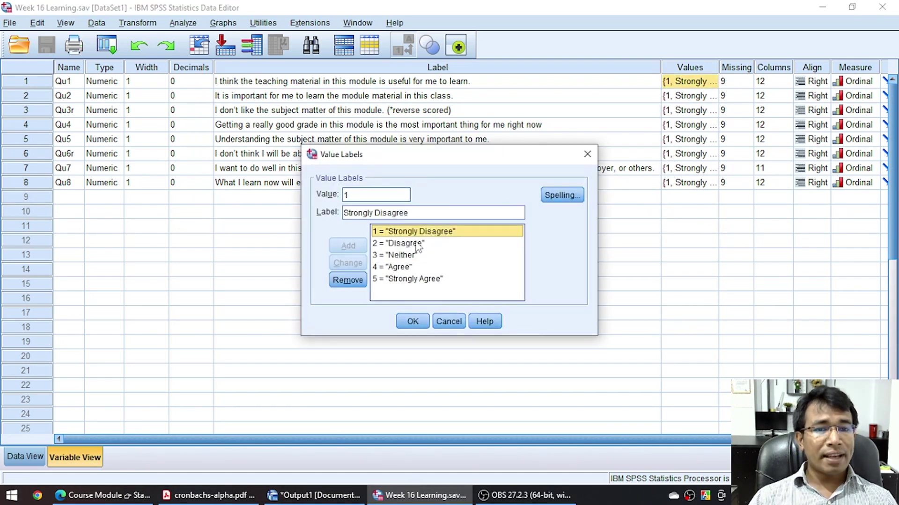
click(416, 244)
click(417, 256)
click(415, 268)
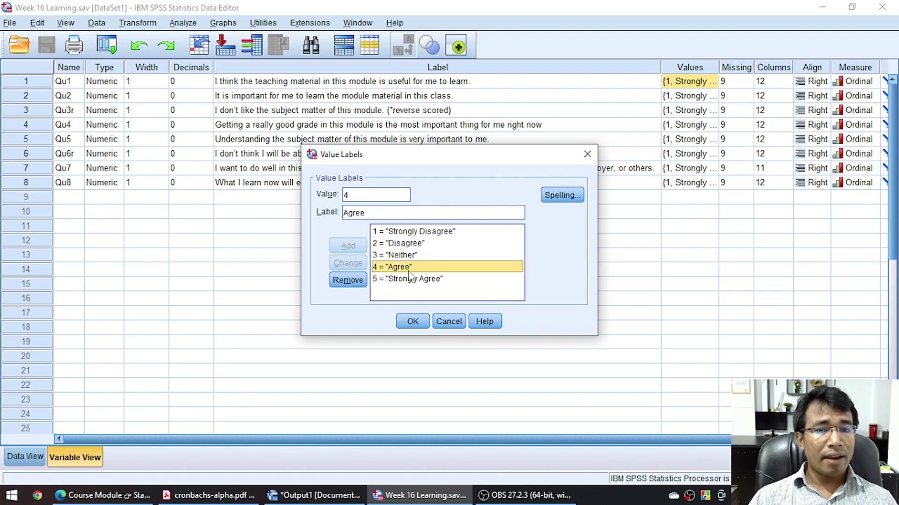
click(412, 279)
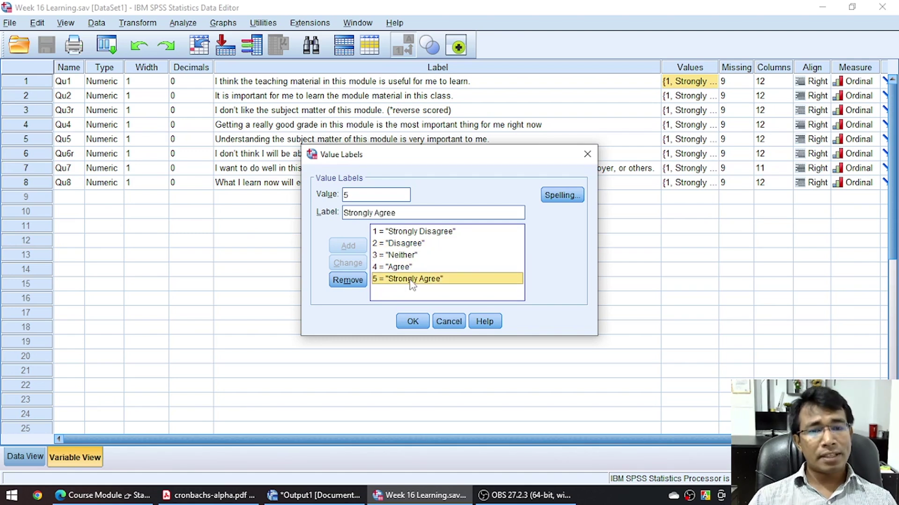
click(412, 321)
- Select the two reverse-scored variables, Qu3r and Qu6r, together in the variable list
click(39, 113)
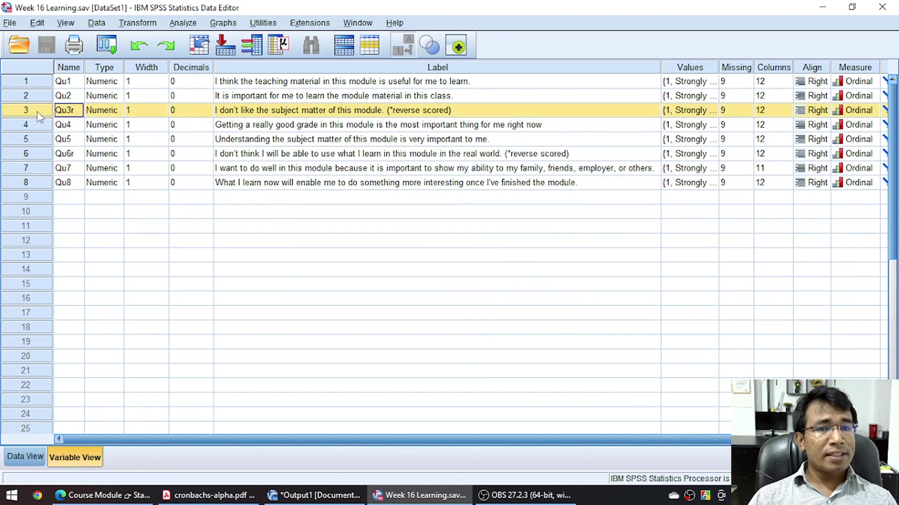
ctrl+click(42, 155)
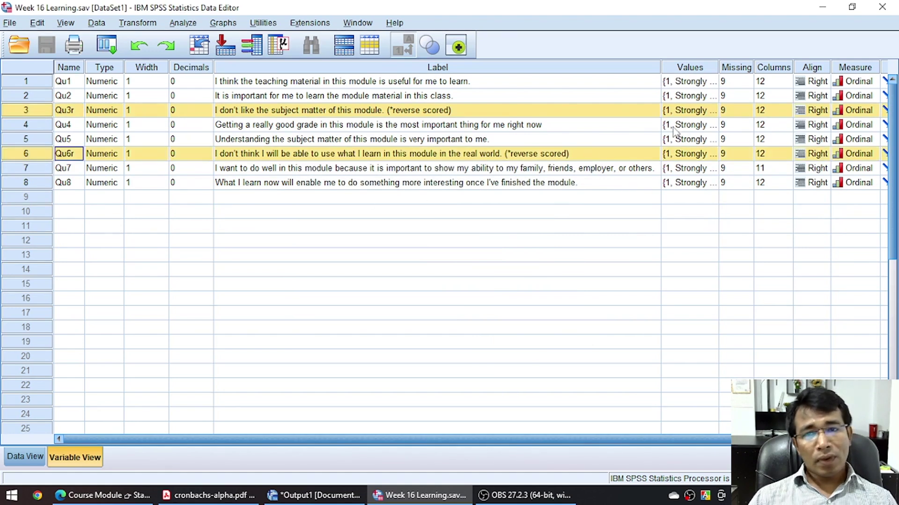
- Compare the value labels of the reverse-scored Qu3r with those of Qu1, closing each dialog without changes
double_click(712, 110)
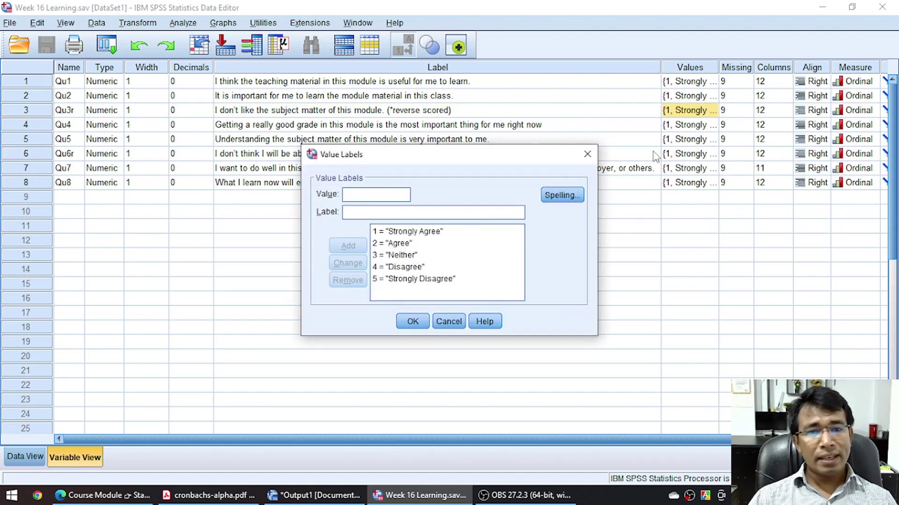
click(395, 233)
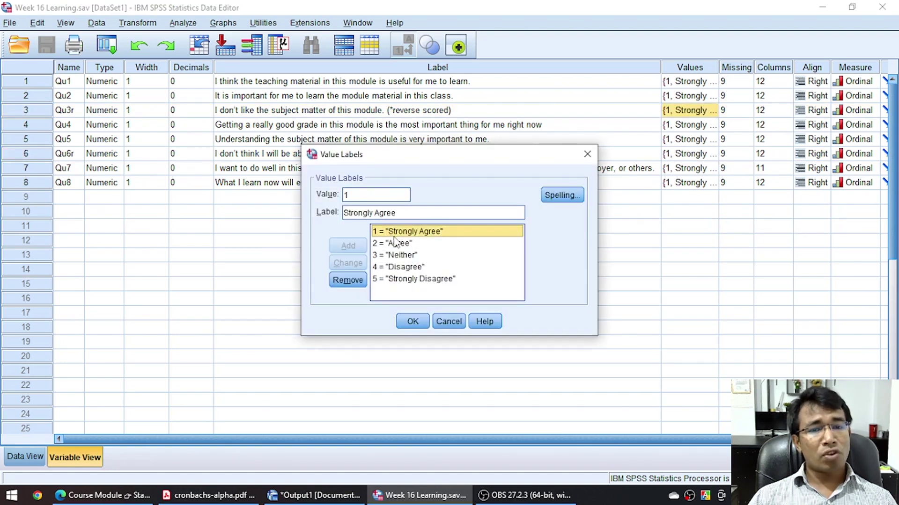
click(587, 154)
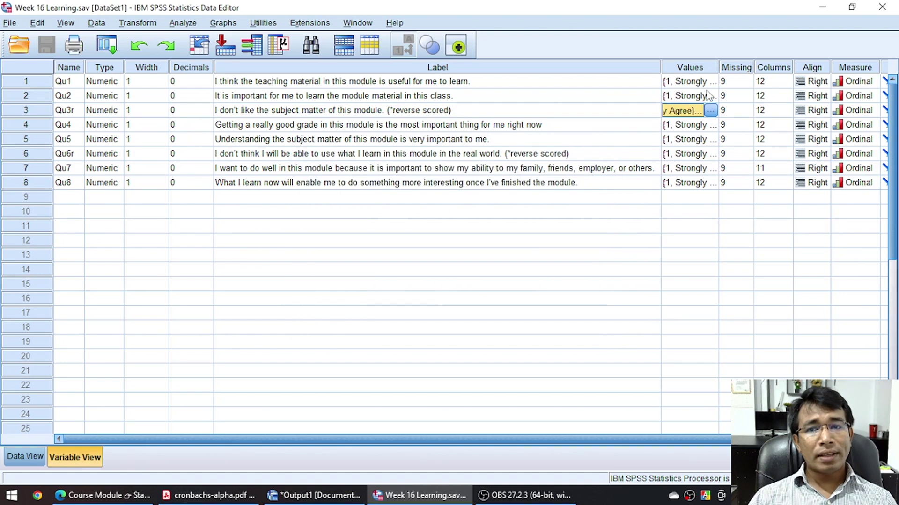
click(692, 82)
click(711, 81)
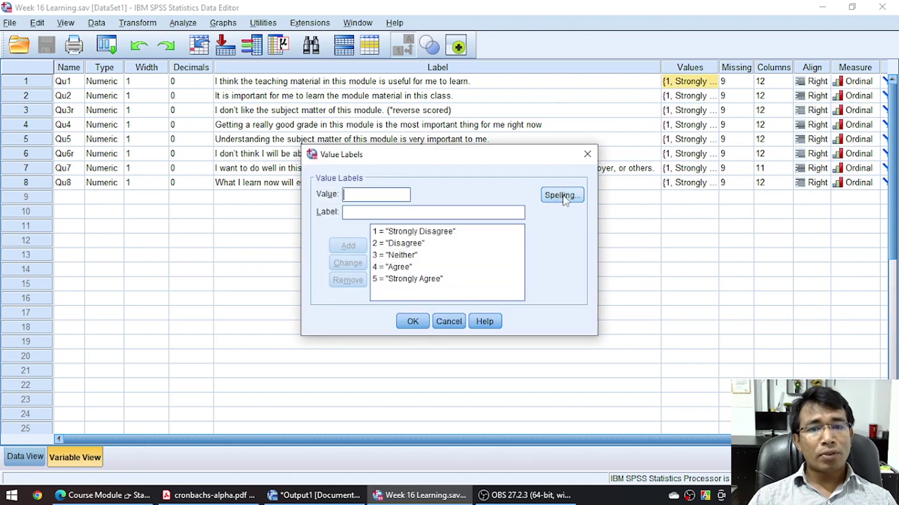
click(592, 159)
- Point out Qu3r's question label and re-examine its value labels to explain the reversed scoring, then close the dialog
click(293, 114)
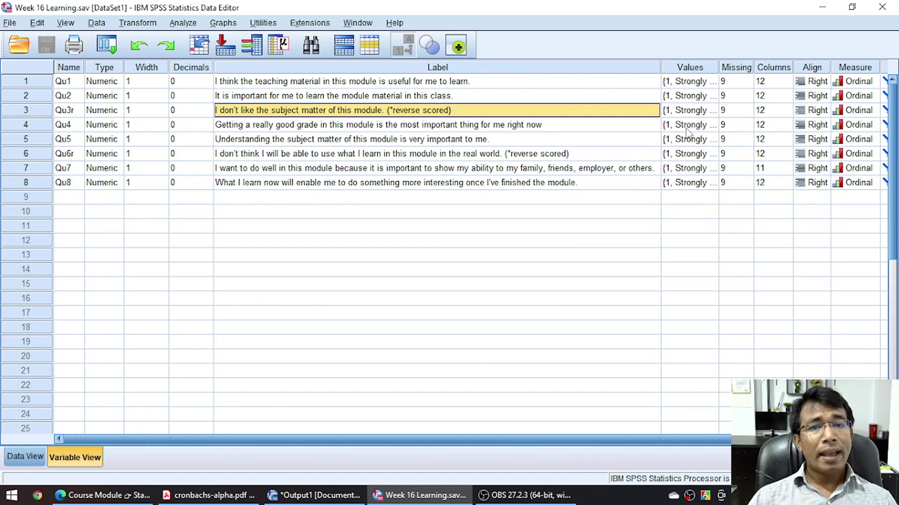
double_click(709, 112)
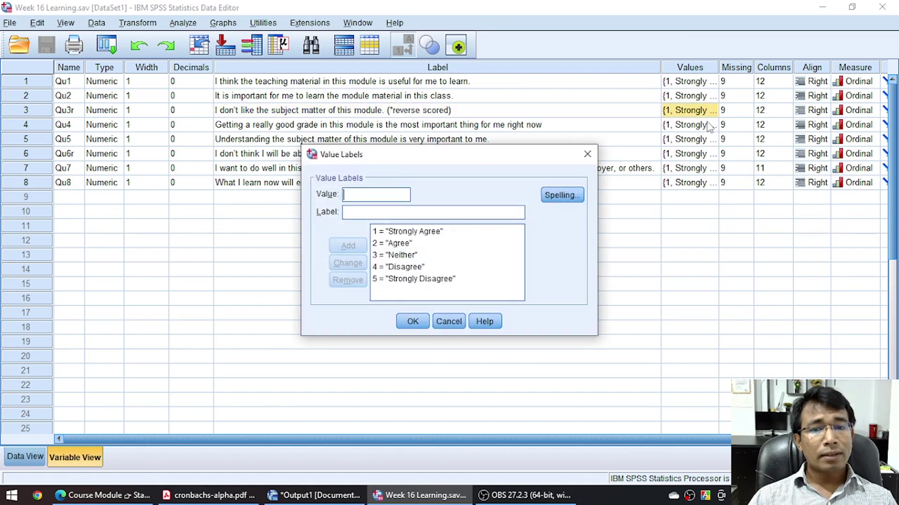
click(468, 281)
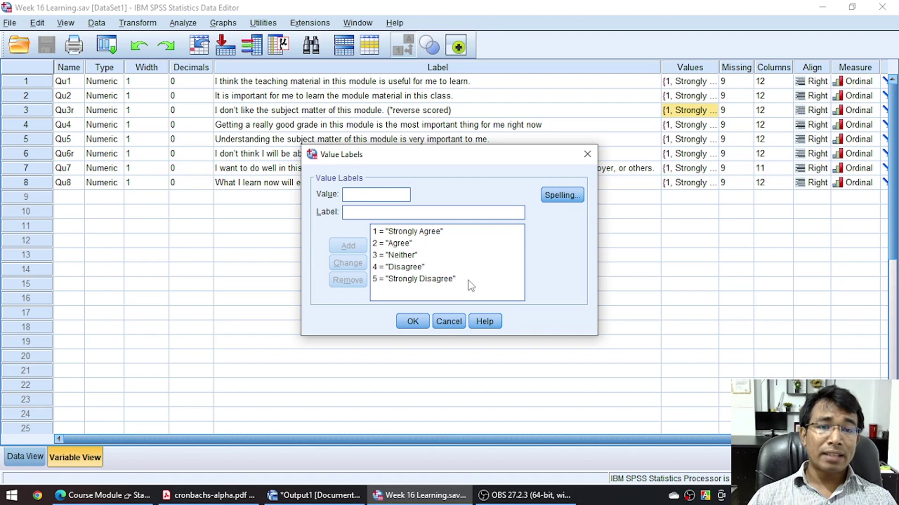
click(587, 154)
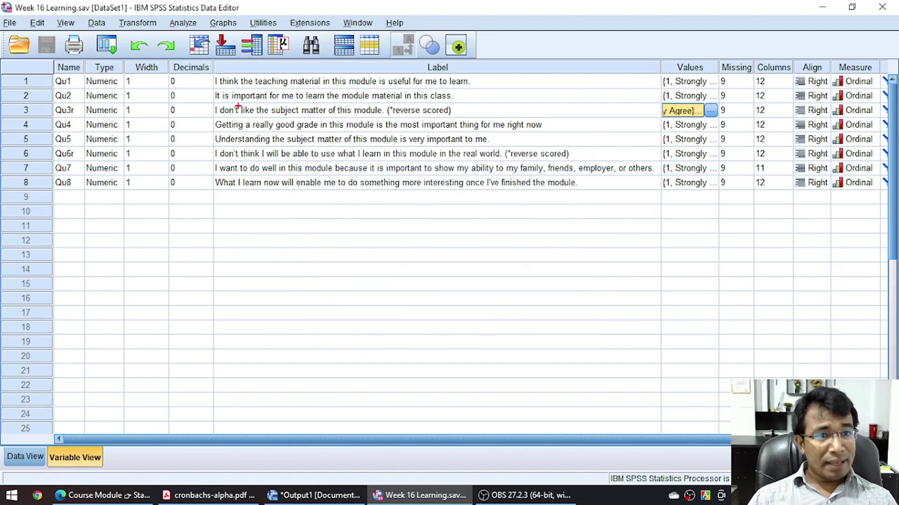
- Go through the question labels of Qu1 to Qu8 and their measurement levels, temporarily marking each block
mouse_move(209, 72)
mouse_down()
mouse_move(508, 185)
mouse_move(656, 203)
mouse_up()
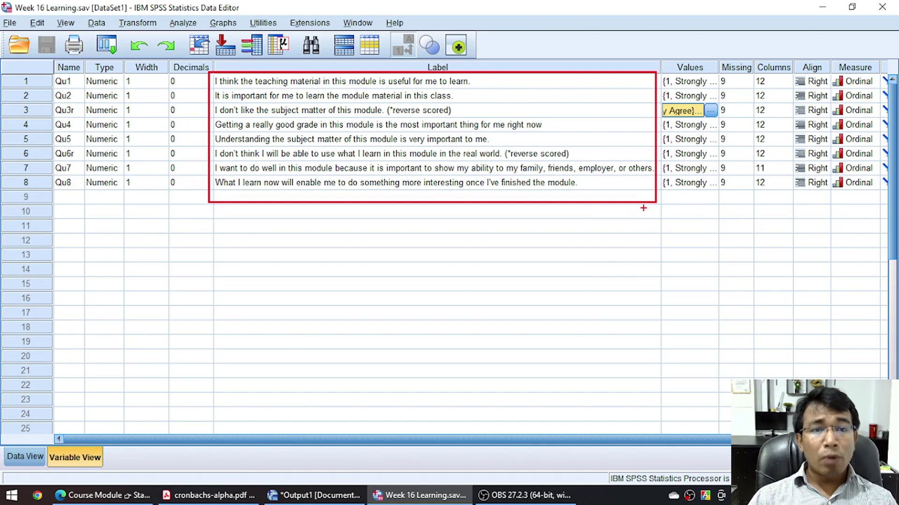
key(Escape)
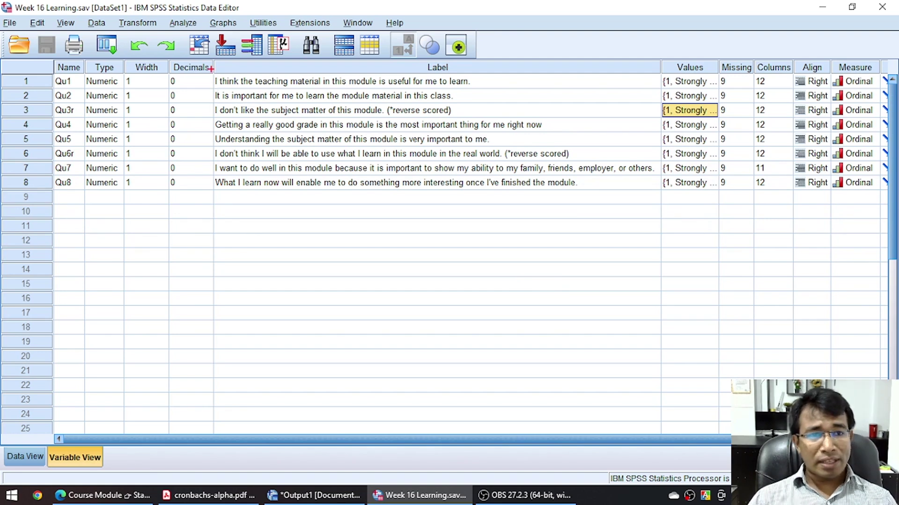
mouse_move(211, 68)
mouse_down()
mouse_move(286, 111)
mouse_move(506, 184)
mouse_move(662, 207)
mouse_up()
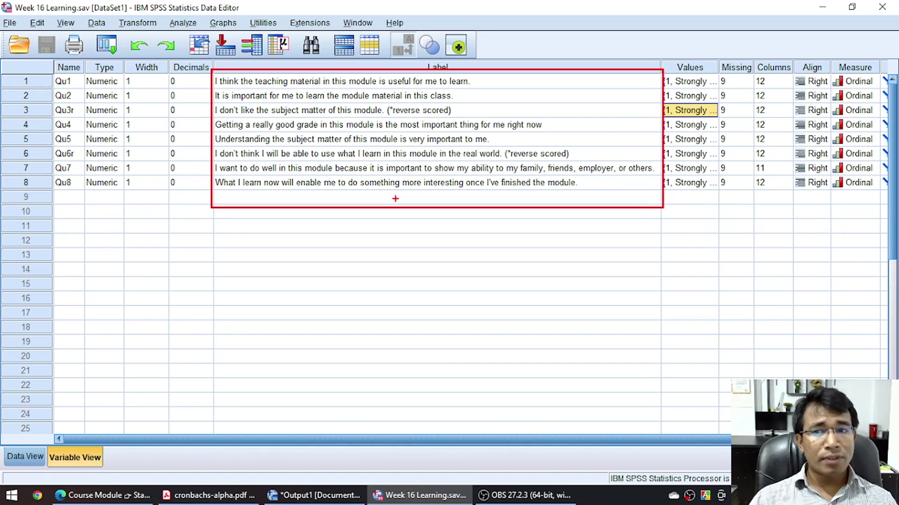
key(Escape)
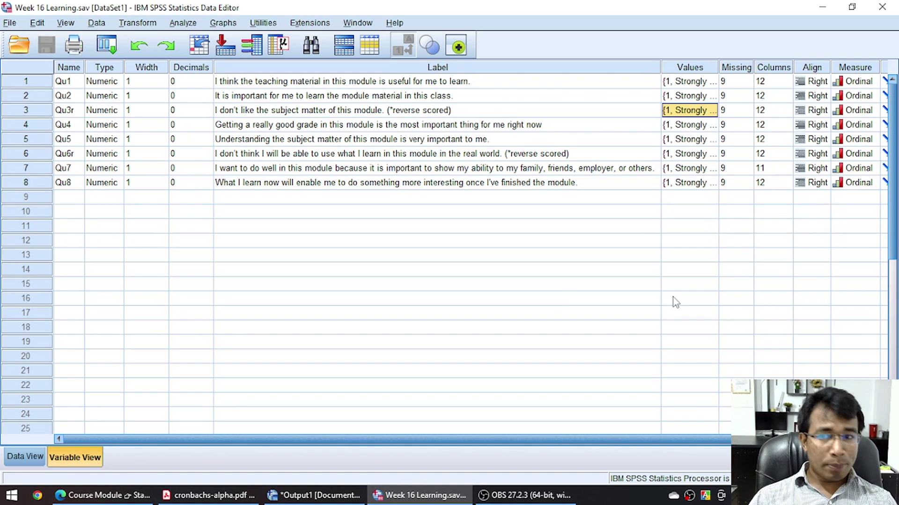
mouse_move(830, 58)
mouse_down()
mouse_move(886, 176)
mouse_move(883, 197)
mouse_up()
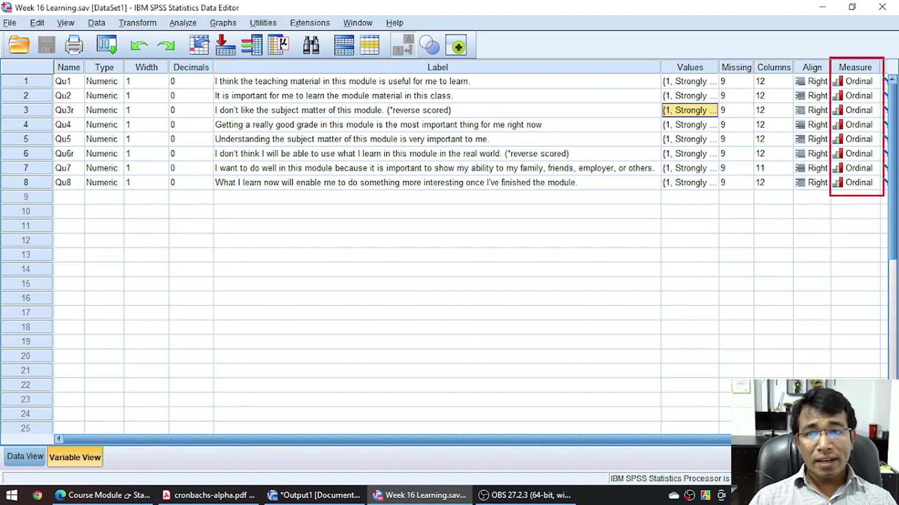
key(Escape)
- Close the Course Module document in the browser and show the survey responses in SPSS
click(124, 495)
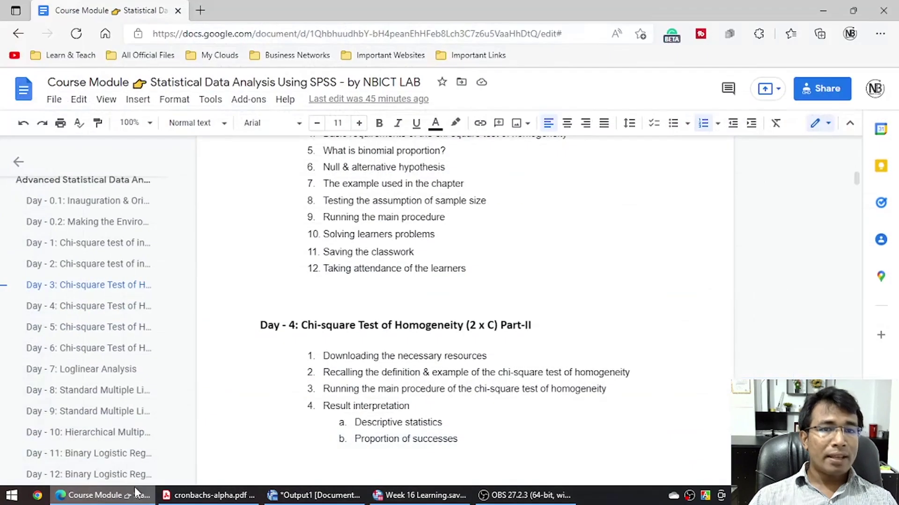
click(884, 10)
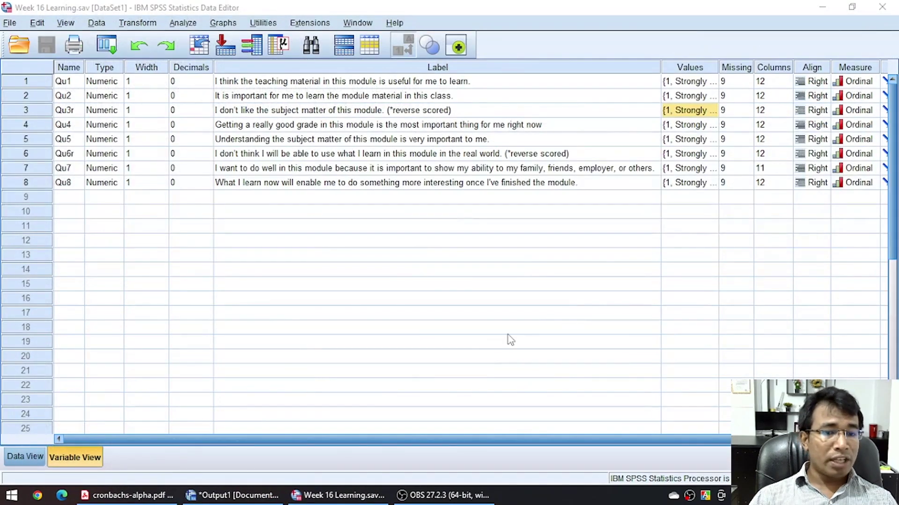
click(29, 458)
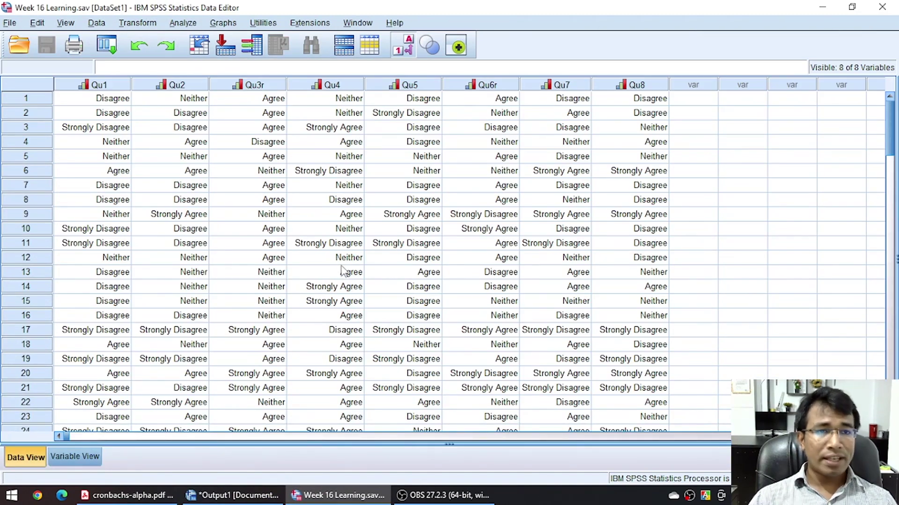
- Start a Reliability Analysis and add all eight variables, Qu1 to Qu8, as items
click(182, 24)
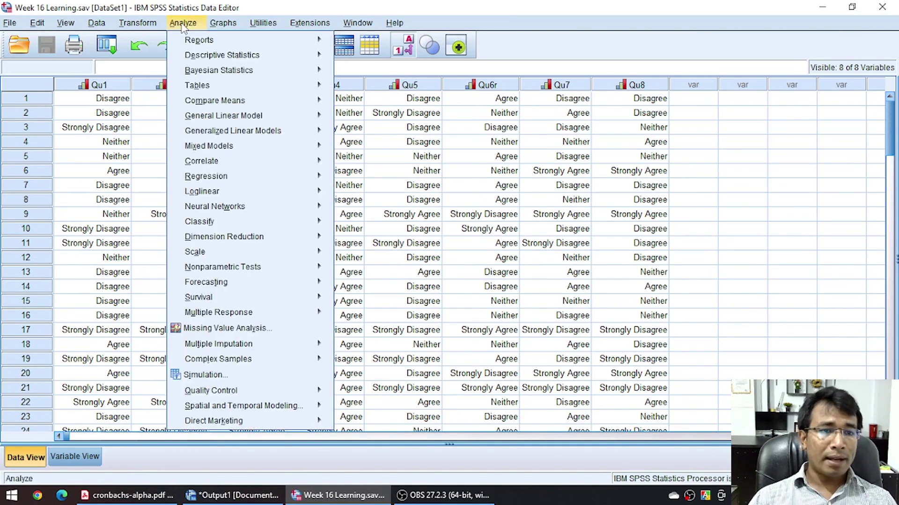
mouse_move(243, 257)
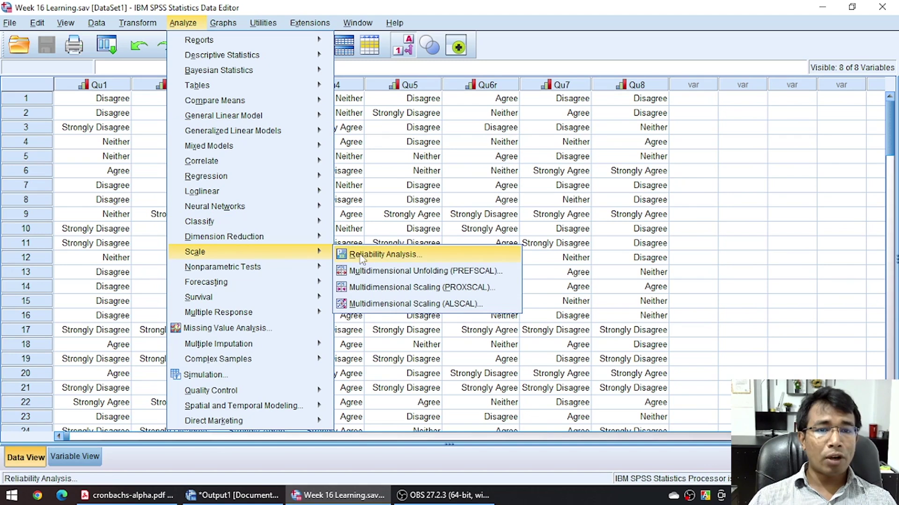
click(421, 256)
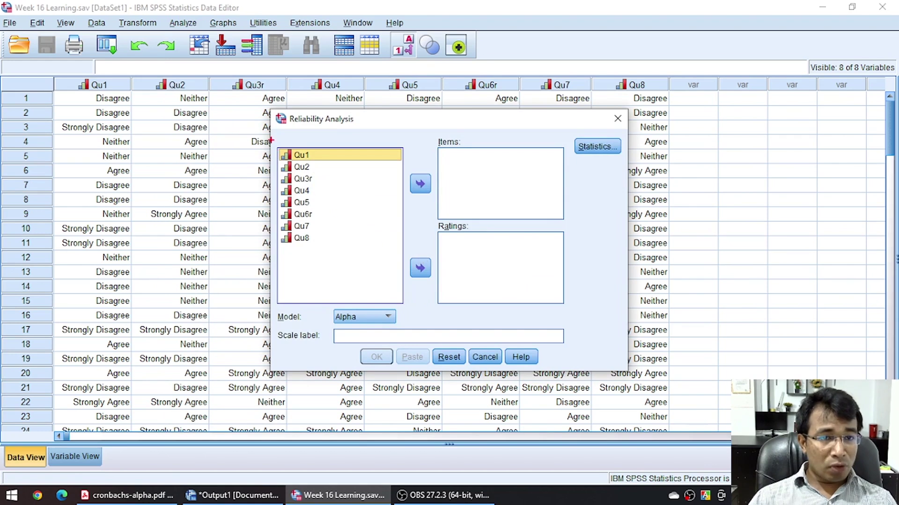
drag(273, 138, 375, 272)
mouse_move(358, 211)
mouse_down()
mouse_move(361, 185)
mouse_move(422, 148)
mouse_move(467, 180)
mouse_move(476, 160)
mouse_up()
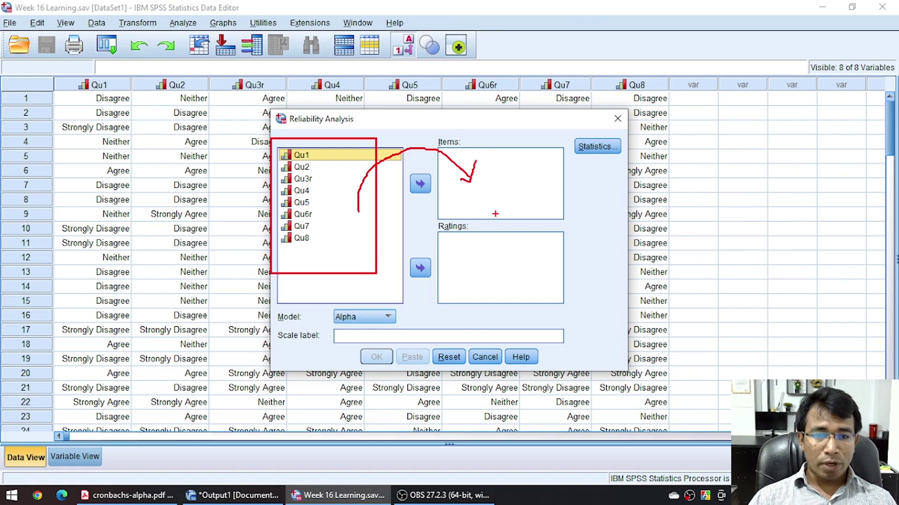
key(Escape)
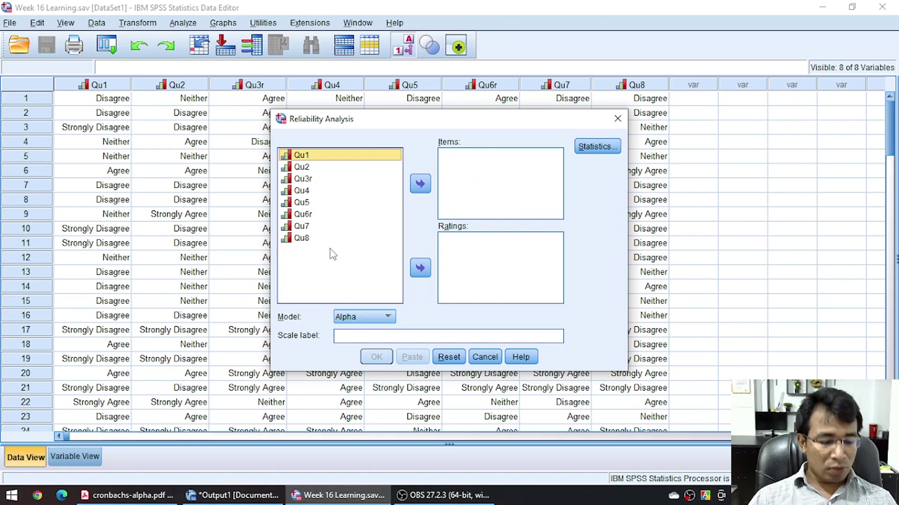
shift+click(307, 238)
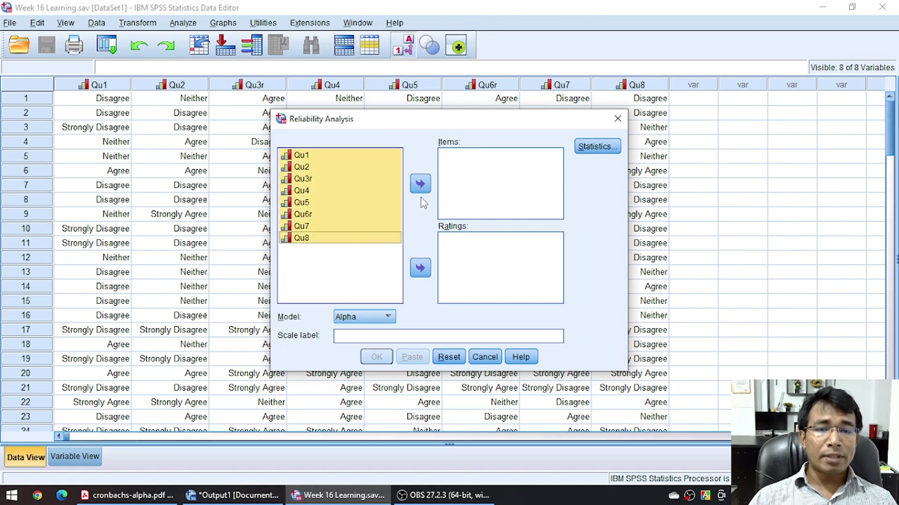
click(420, 184)
click(400, 251)
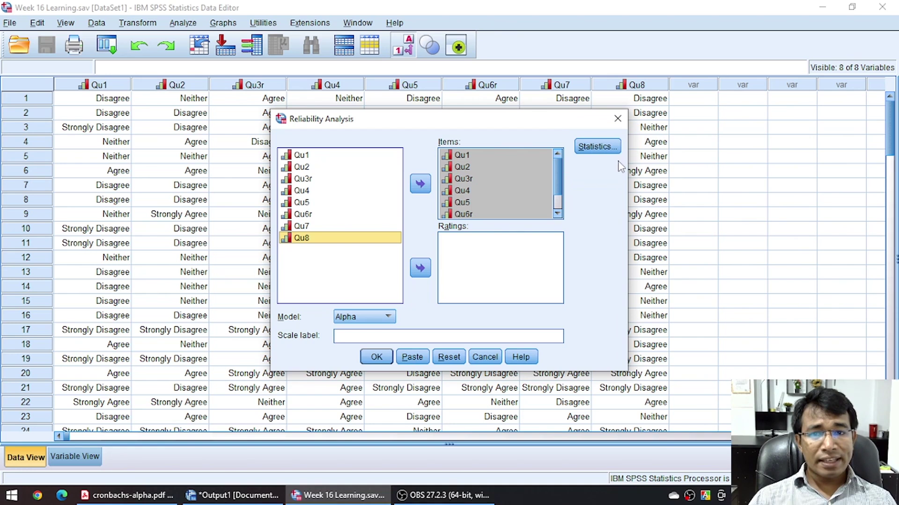
- Request the Item, Scale and Scale if item deleted descriptives in the reliability statistics
click(607, 148)
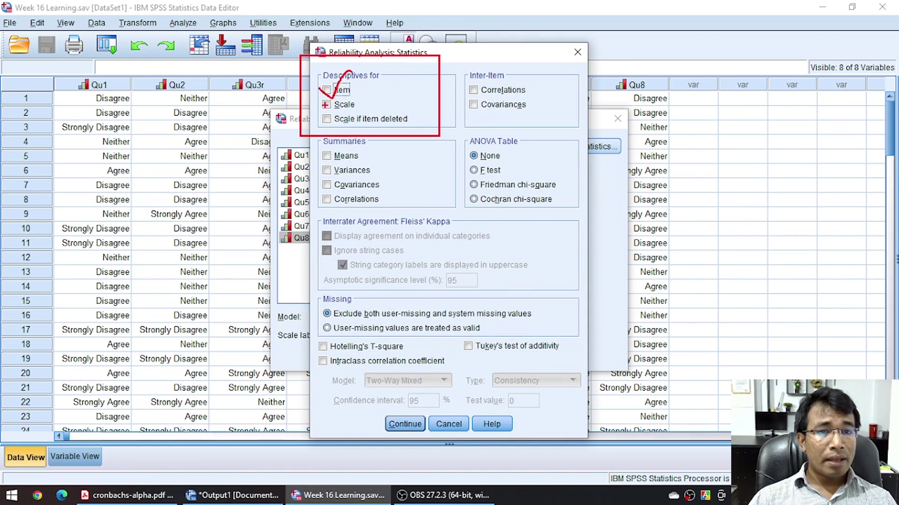
drag(333, 124, 377, 104)
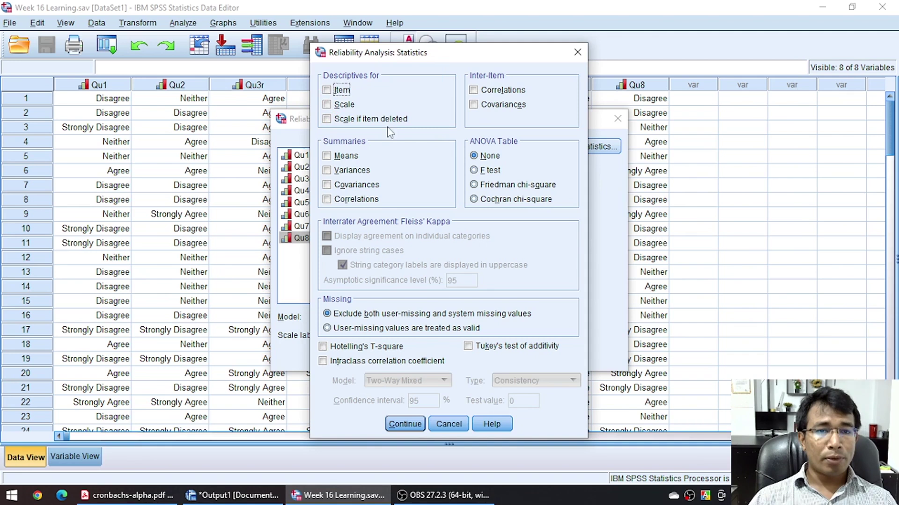
click(327, 90)
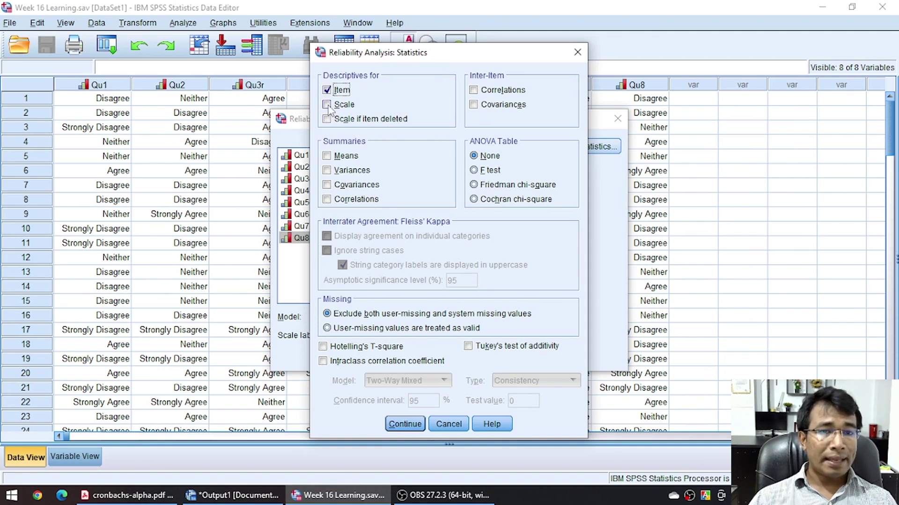
click(339, 105)
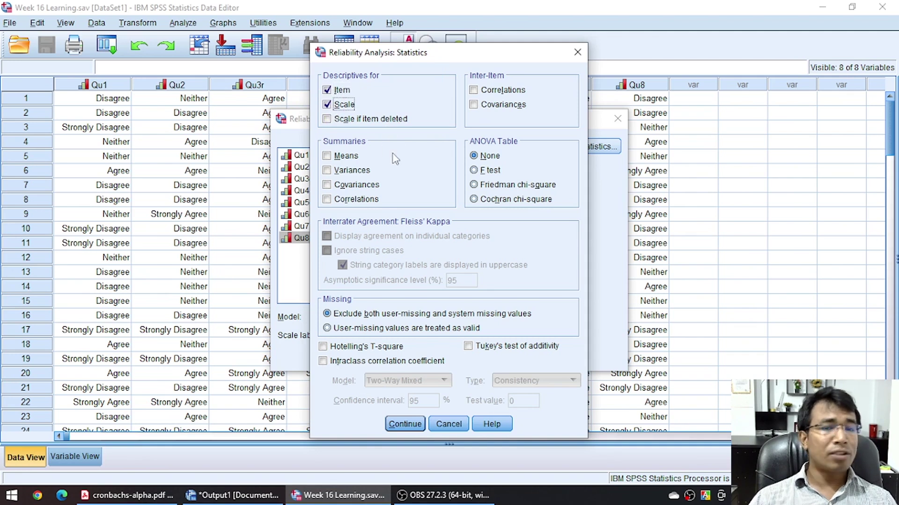
click(327, 119)
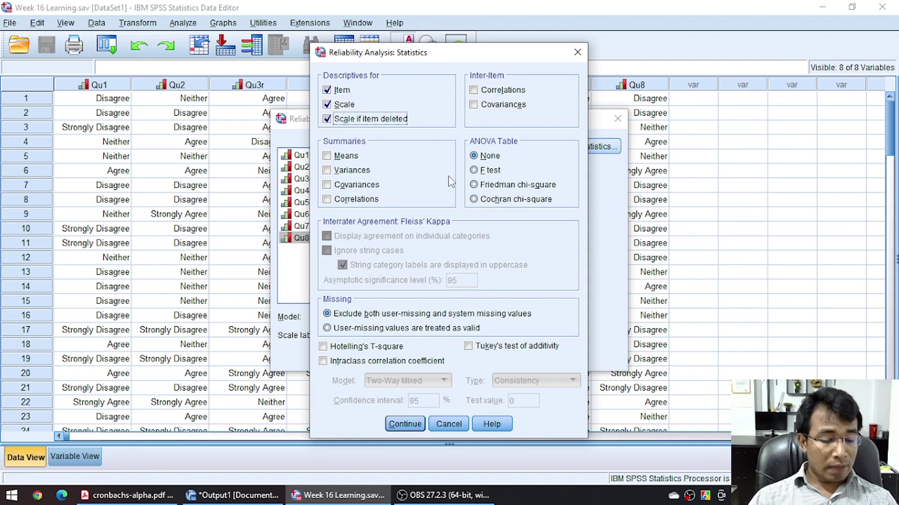
- Add inter-item correlations to the reliability statistics and accept the statistics settings
mouse_move(457, 59)
mouse_down()
mouse_move(485, 89)
mouse_move(573, 124)
mouse_up()
drag(472, 80, 524, 81)
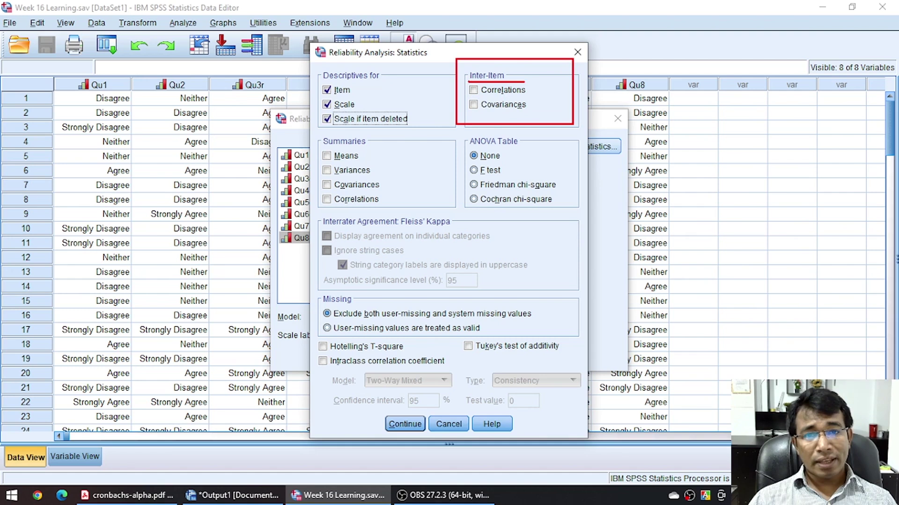
mouse_move(470, 88)
mouse_down()
mouse_move(474, 96)
mouse_move(502, 72)
mouse_up()
key(Escape)
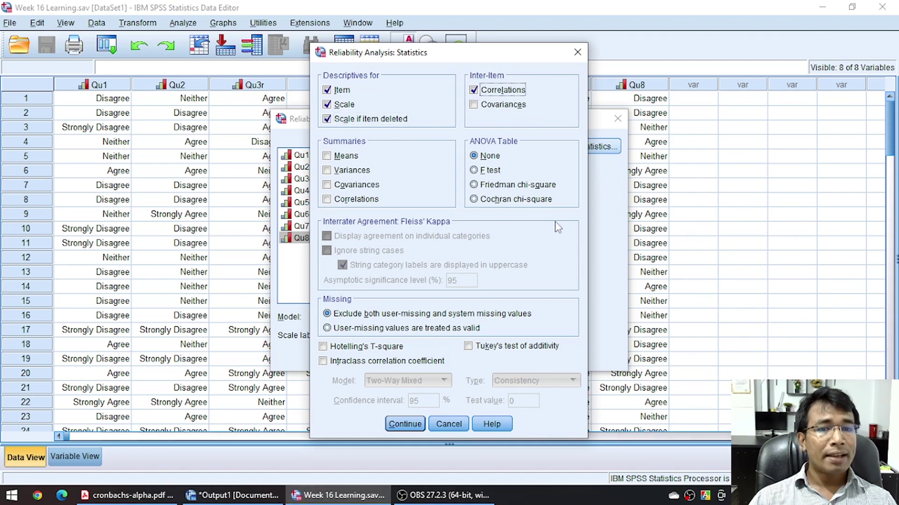
click(403, 424)
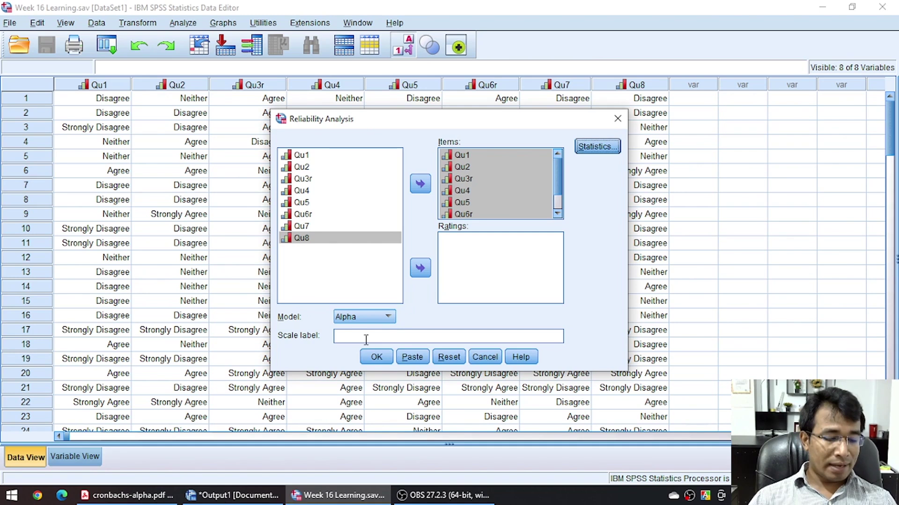
- Review the available reliability models and choose Alpha for the analysis
drag(323, 300, 412, 324)
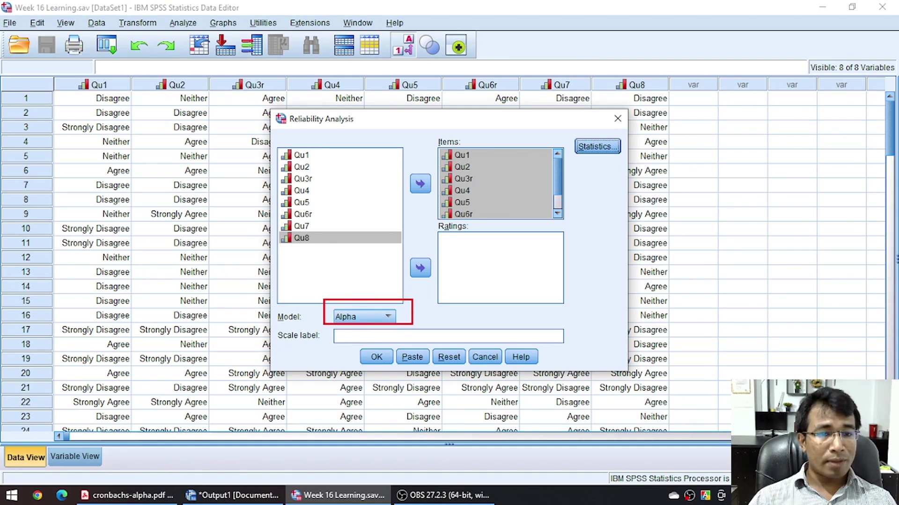
key(Escape)
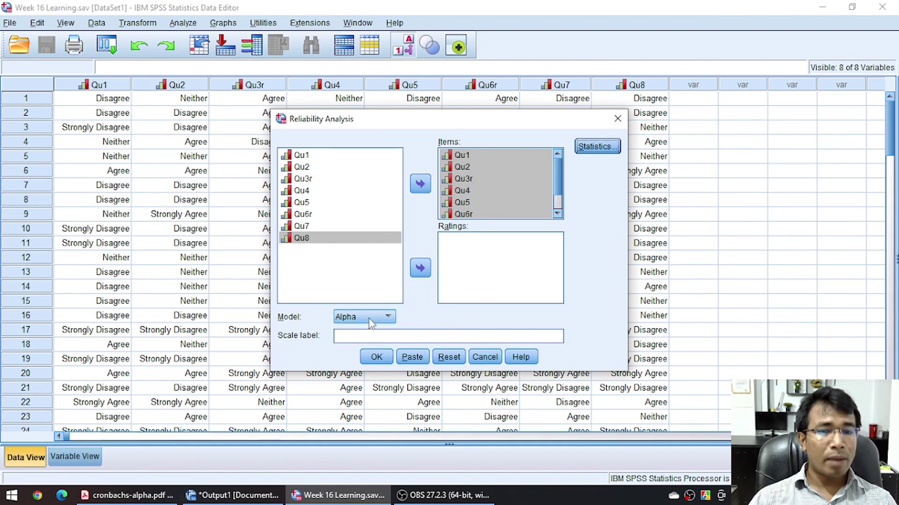
click(369, 320)
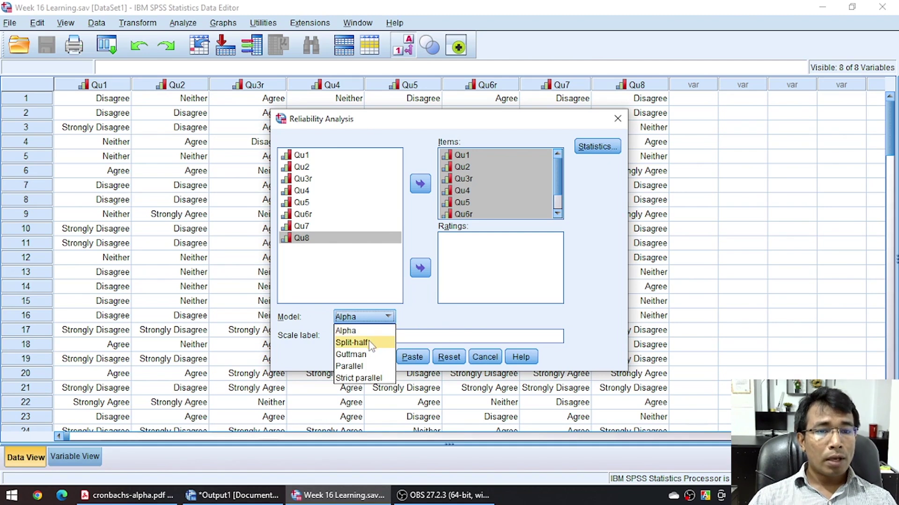
click(362, 326)
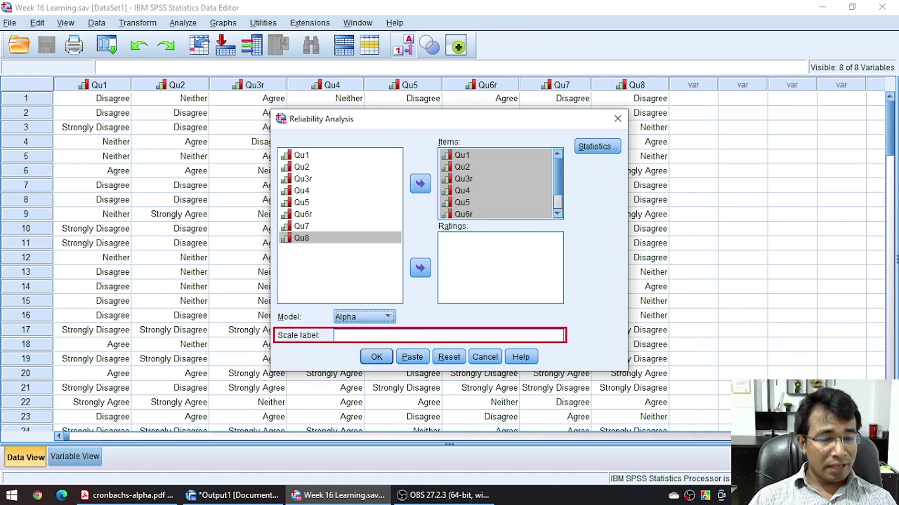
- Label the reliability scale "Perceived Task Value"
click(468, 335)
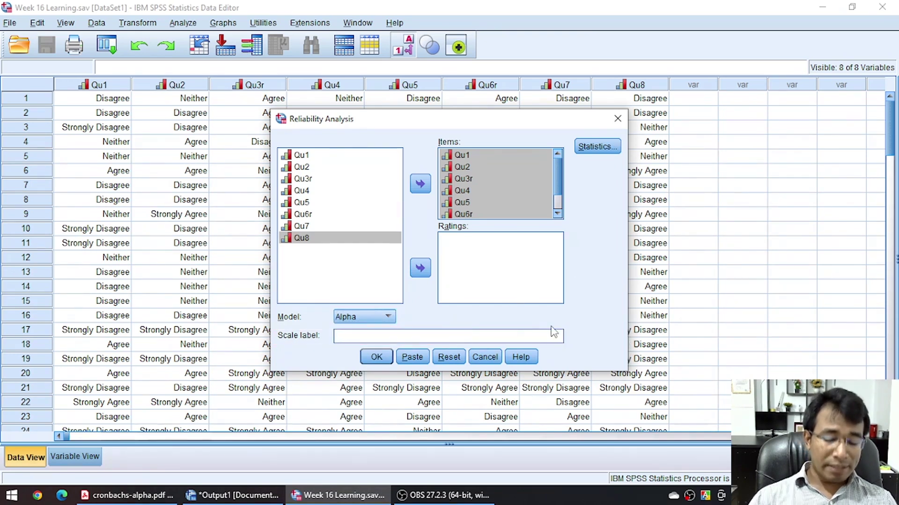
text(Perc)
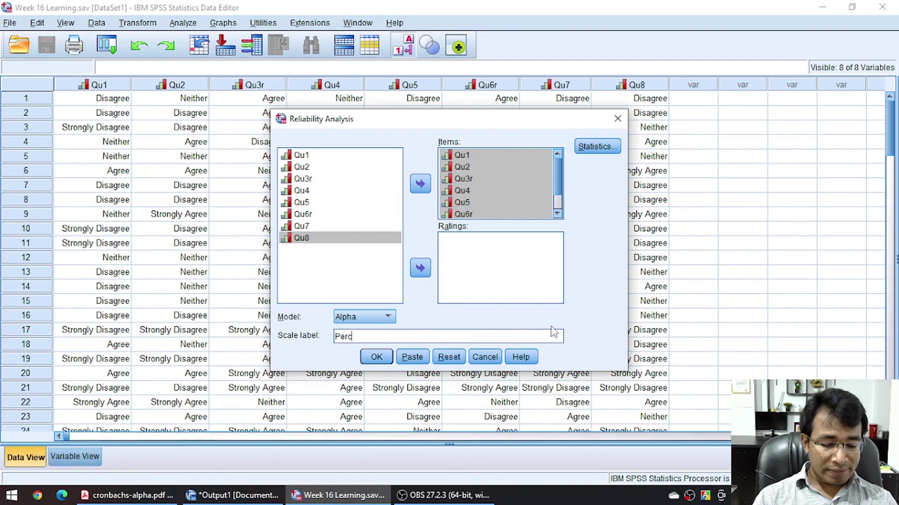
text(eived )
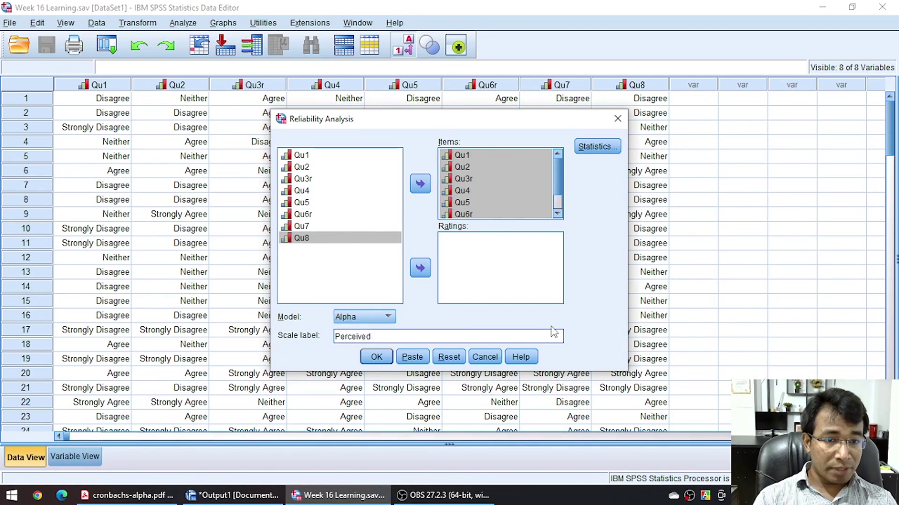
text(Task Value)
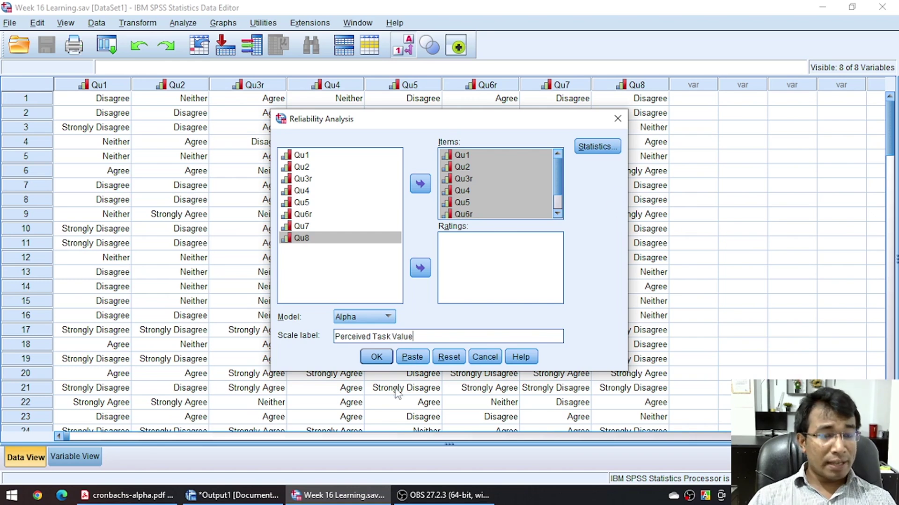
mouse_move(49, 75)
mouse_down()
mouse_move(80, 124)
mouse_move(136, 374)
mouse_move(135, 429)
mouse_up()
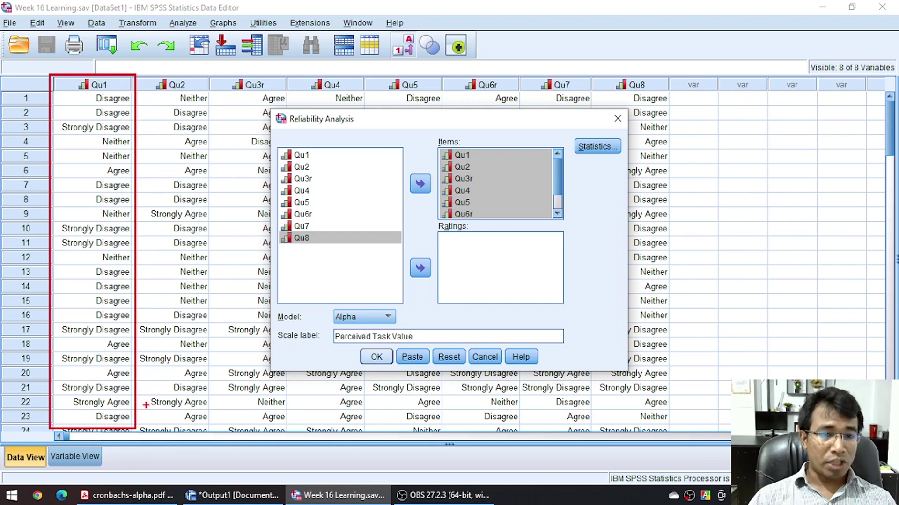
drag(80, 105, 139, 105)
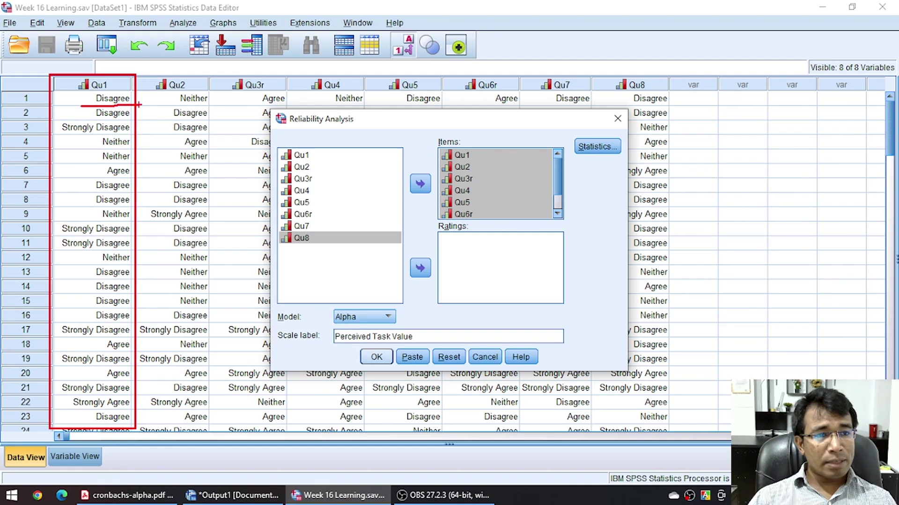
drag(62, 96, 103, 81)
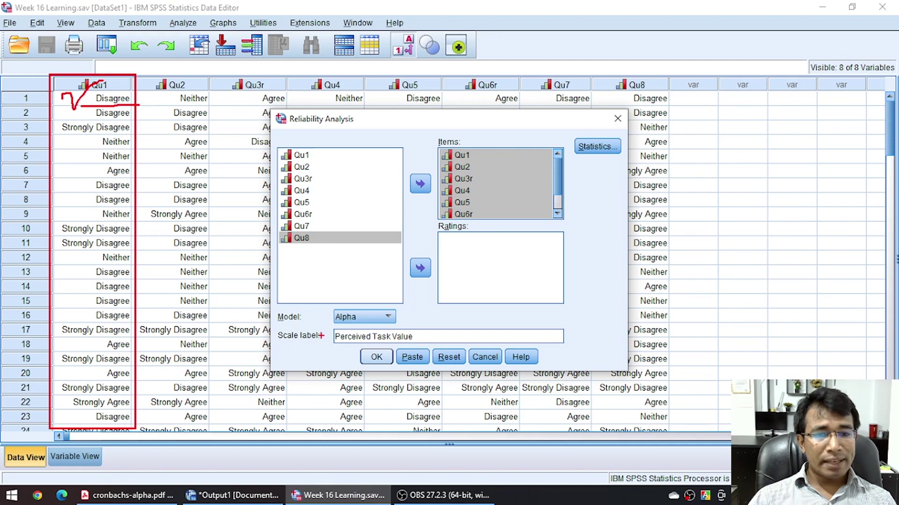
drag(330, 346, 415, 348)
key(Escape)
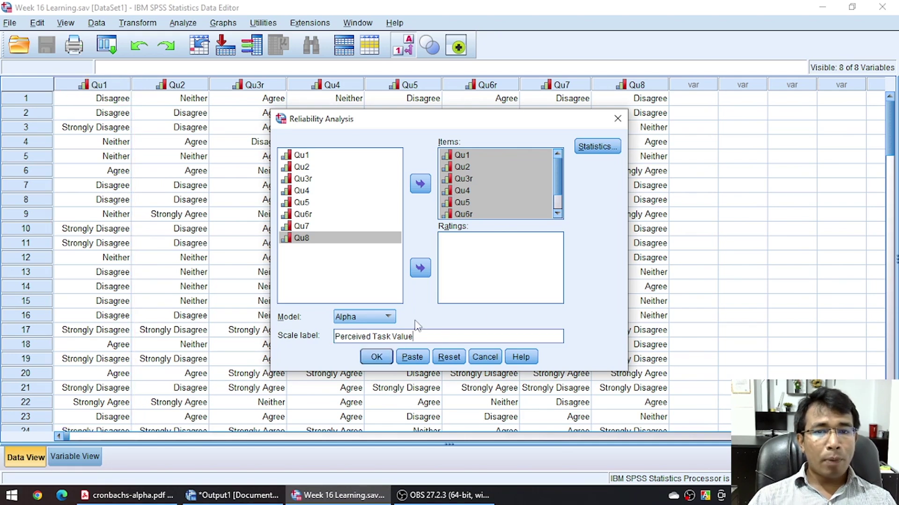
- Run the reliability analysis and maximize the output viewer window
click(376, 357)
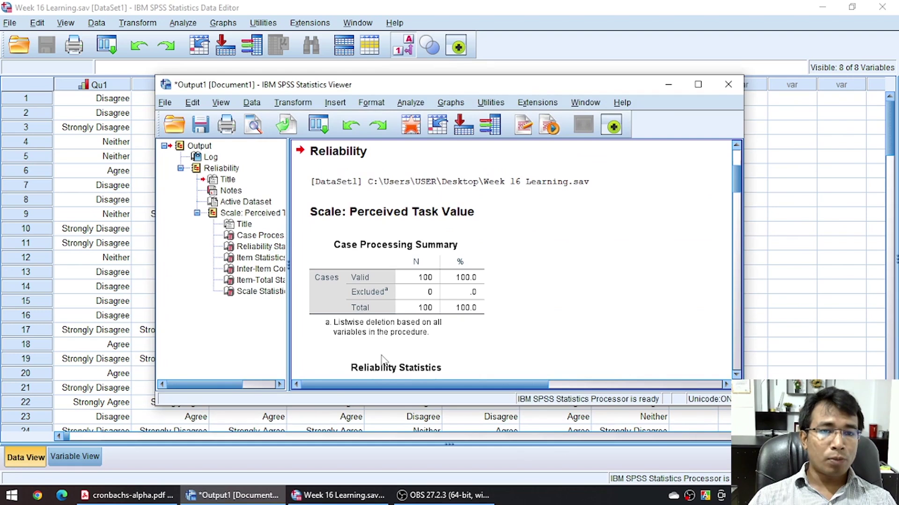
click(698, 86)
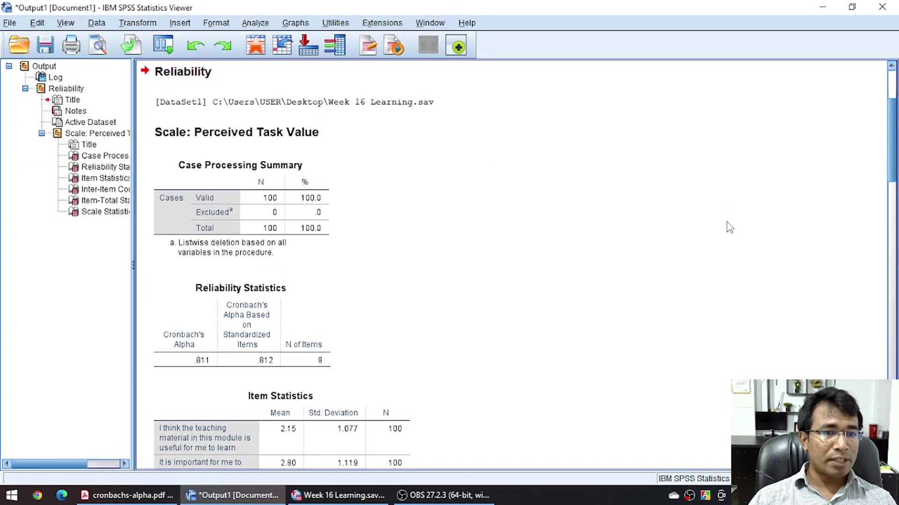
- Examine the valid and excluded cases in the Case Processing Summary and check them against the rows of the dataset
key(ctrl+2)
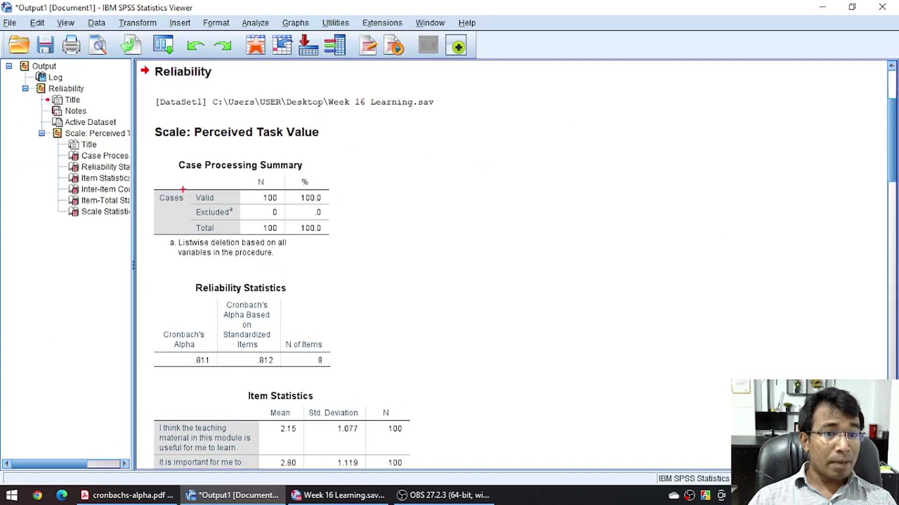
mouse_move(144, 149)
mouse_down()
mouse_move(253, 237)
mouse_move(369, 268)
mouse_up()
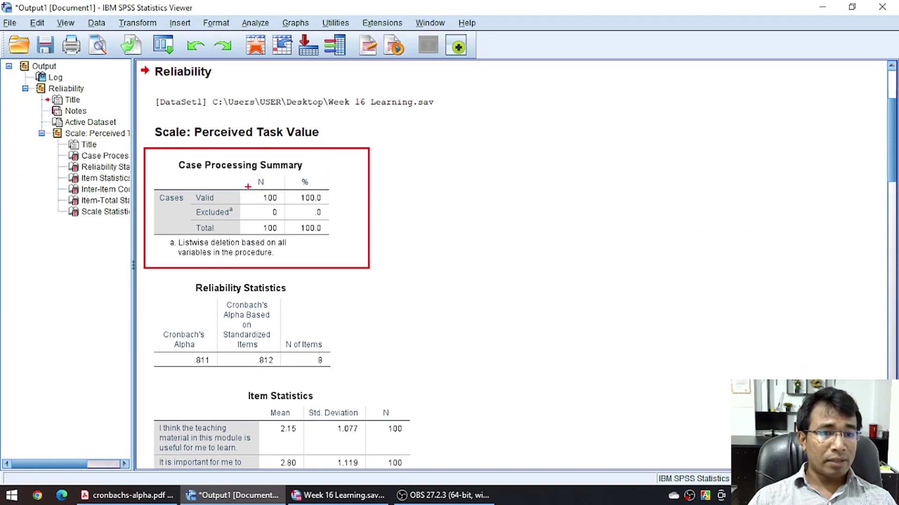
drag(248, 188, 286, 205)
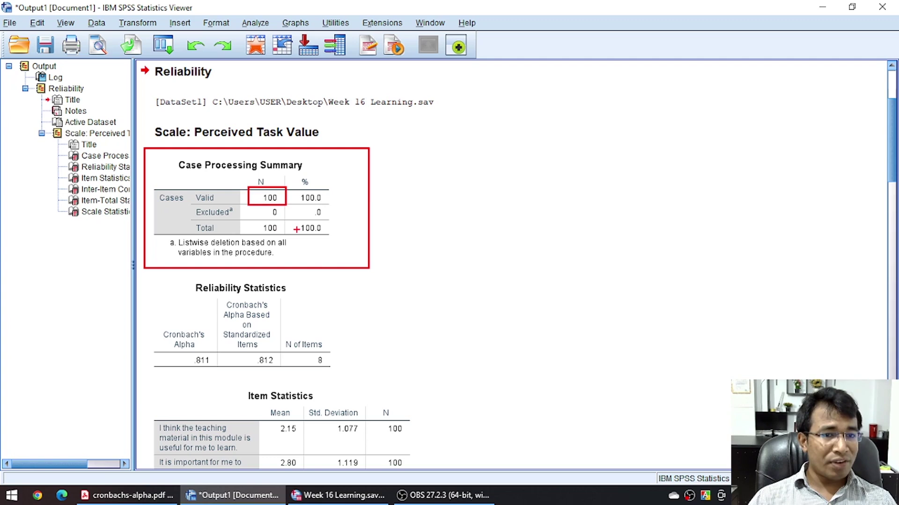
drag(258, 219, 334, 219)
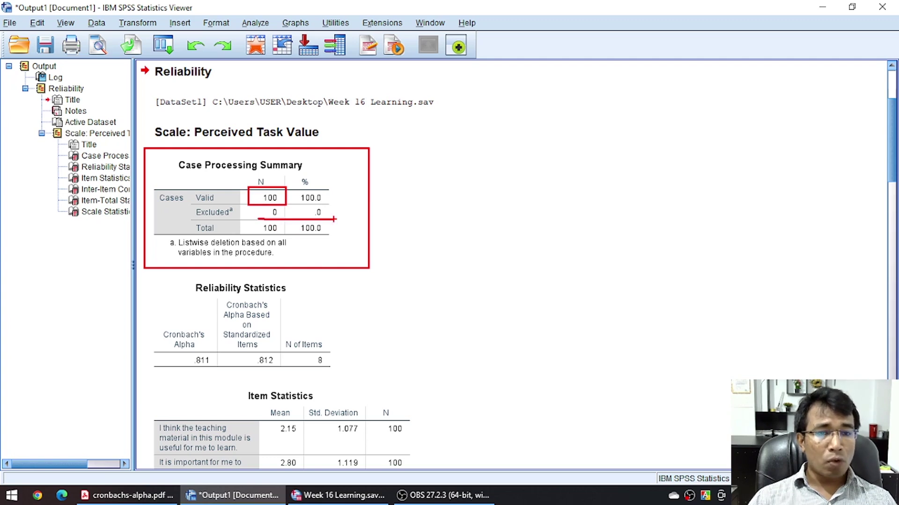
key(Escape)
click(338, 495)
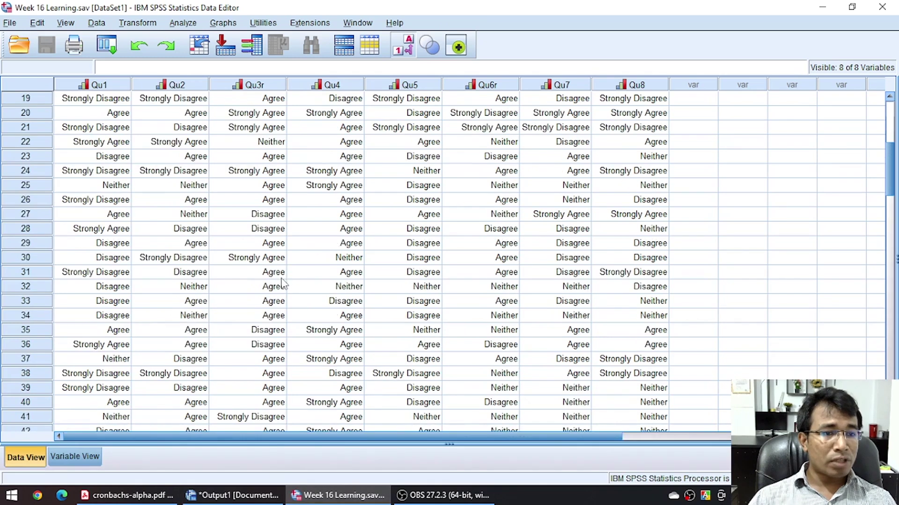
scroll(283, 284, down, 20)
scroll(281, 287, up, 20)
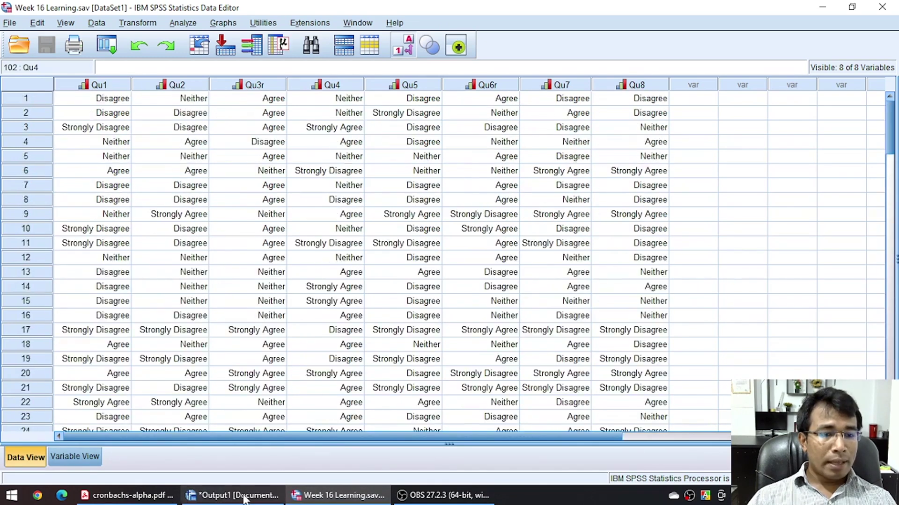
- Examine the Cronbach's Alpha value in the Reliability Statistics output and relate it to the eight items in the dataset
click(244, 499)
scroll(482, 337, down, 3)
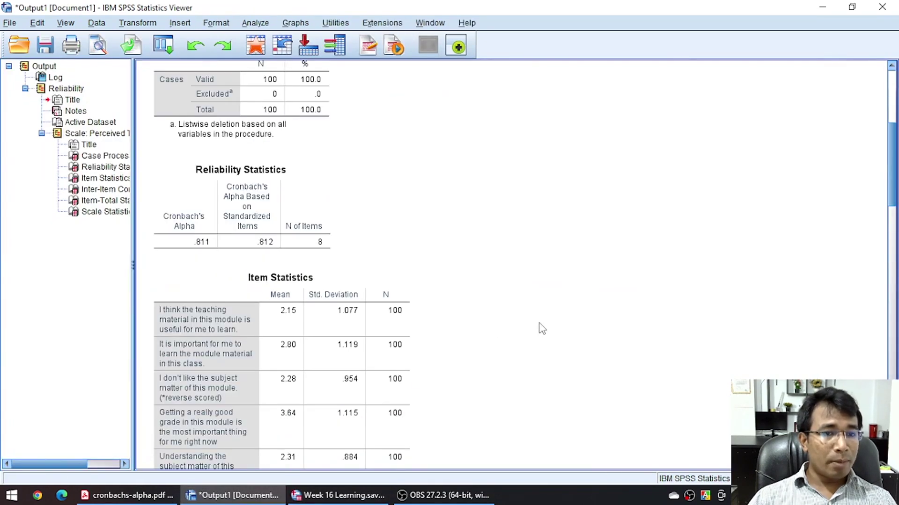
drag(145, 154, 371, 260)
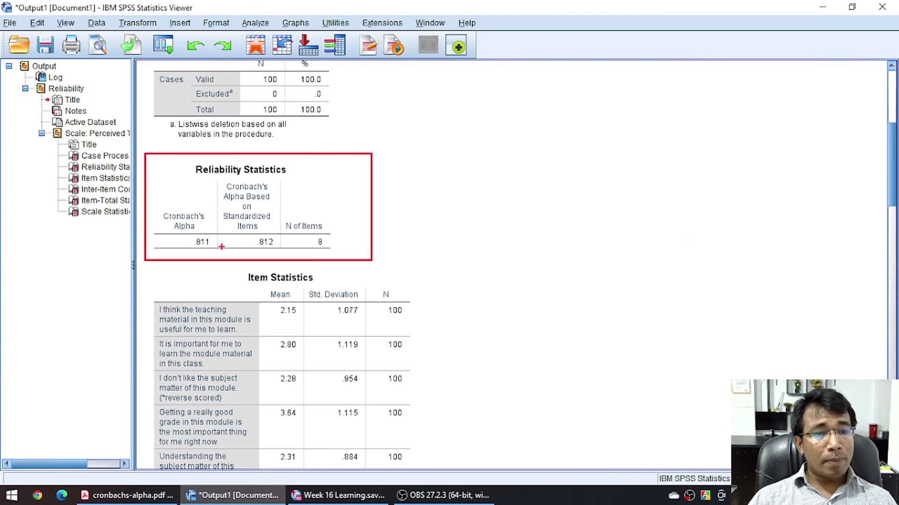
mouse_move(223, 247)
mouse_down()
mouse_move(206, 232)
mouse_move(184, 243)
mouse_move(206, 255)
mouse_move(219, 239)
mouse_up()
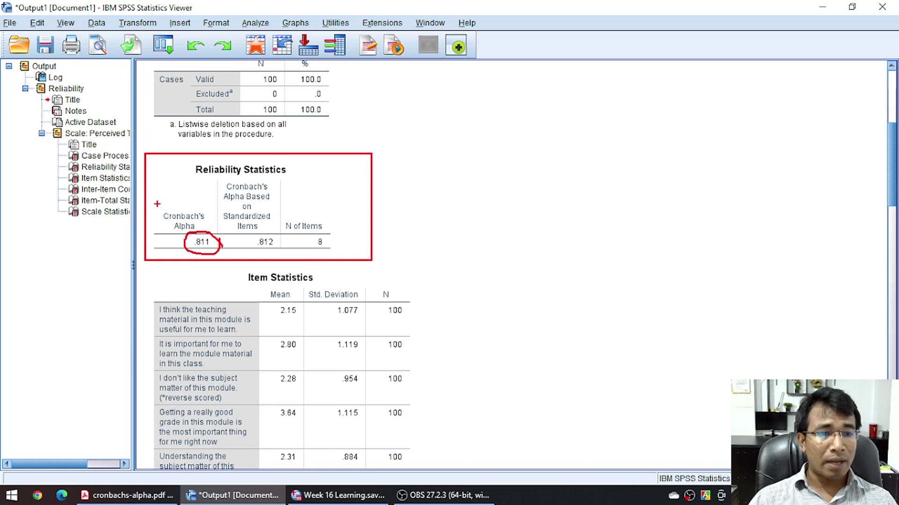
drag(156, 204, 222, 255)
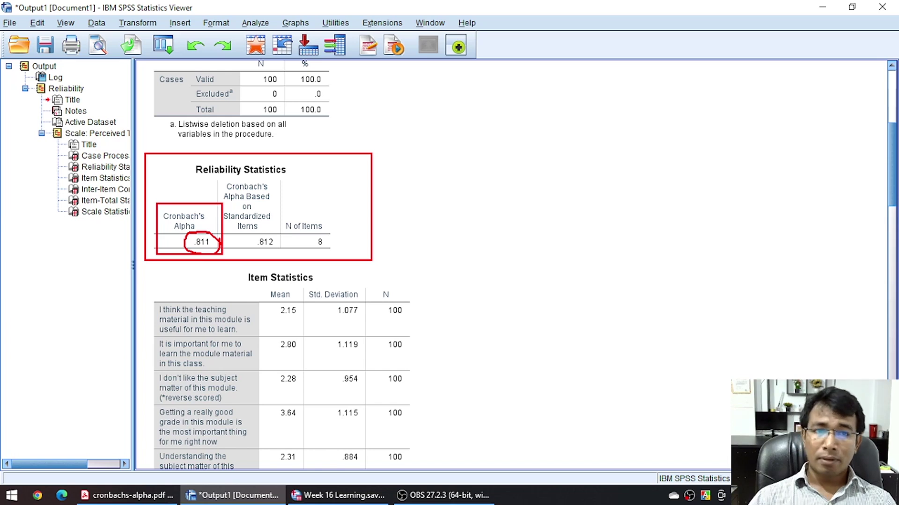
key(Escape)
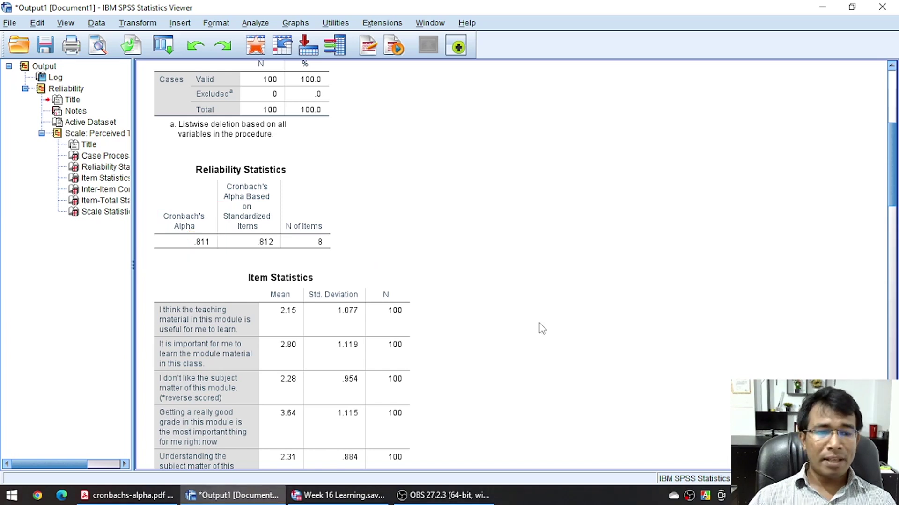
click(344, 496)
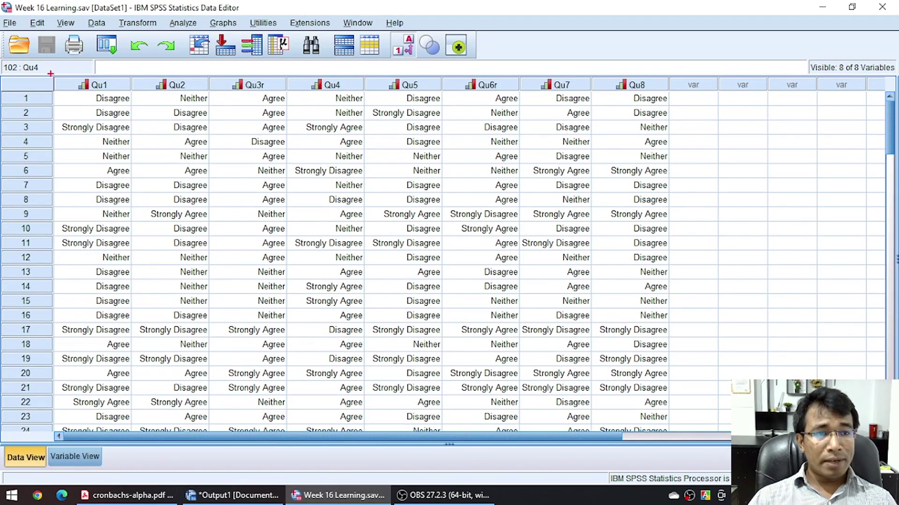
mouse_move(50, 74)
mouse_down()
mouse_move(391, 104)
mouse_move(686, 104)
mouse_up()
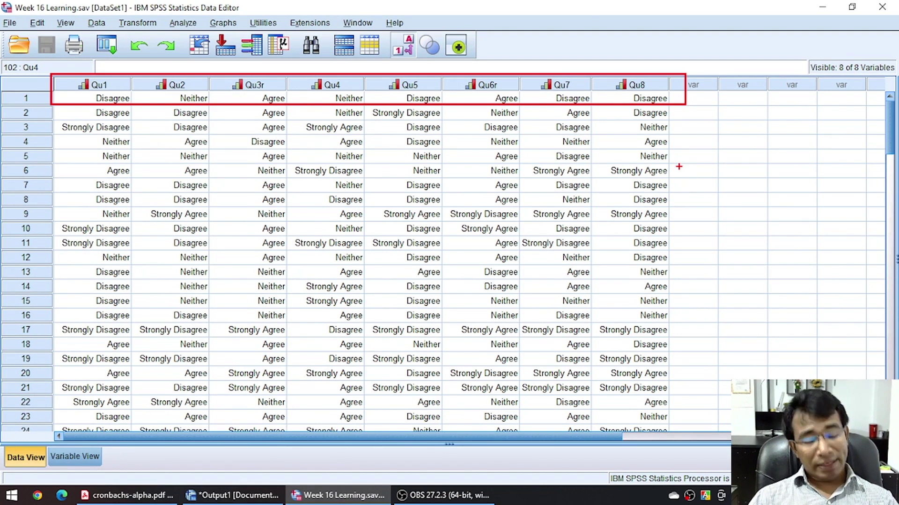
click(217, 495)
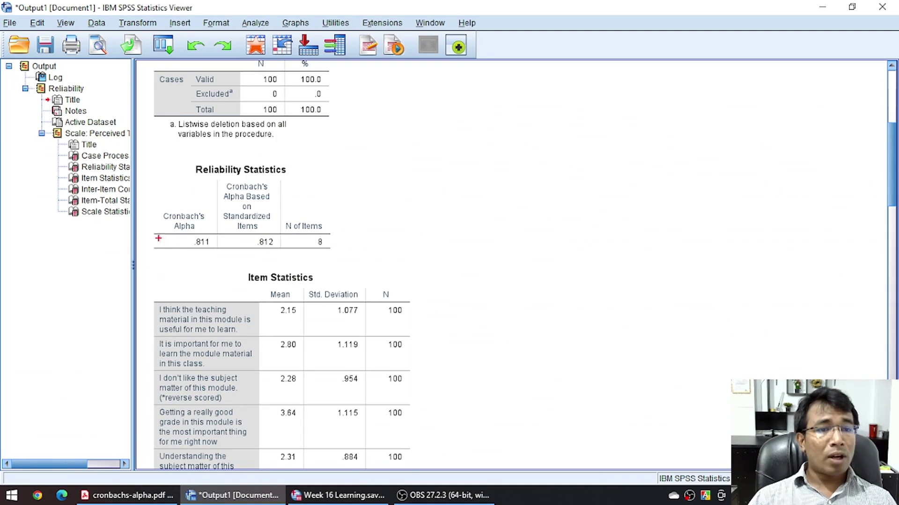
drag(158, 202, 219, 250)
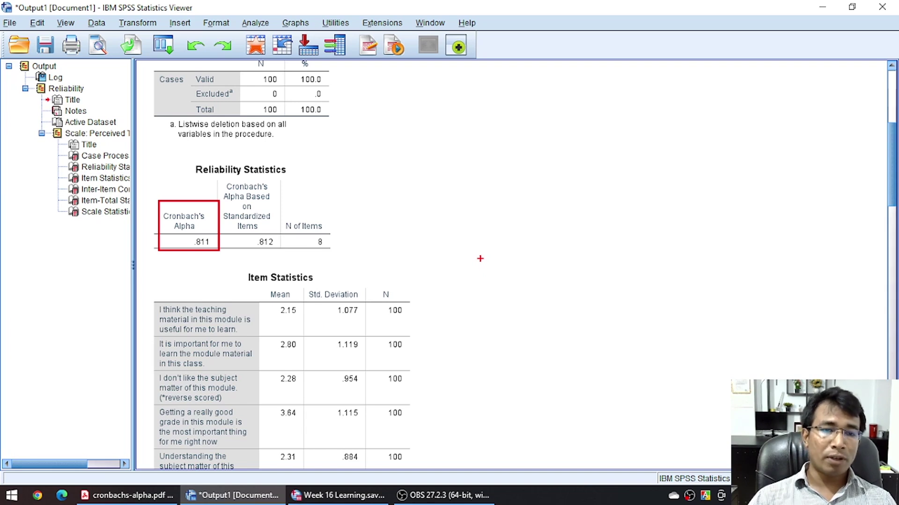
- Compare the item means in the Item Statistics table, focusing on the item about getting a really good grade
scroll(527, 296, down, 4)
scroll(526, 297, up, 1)
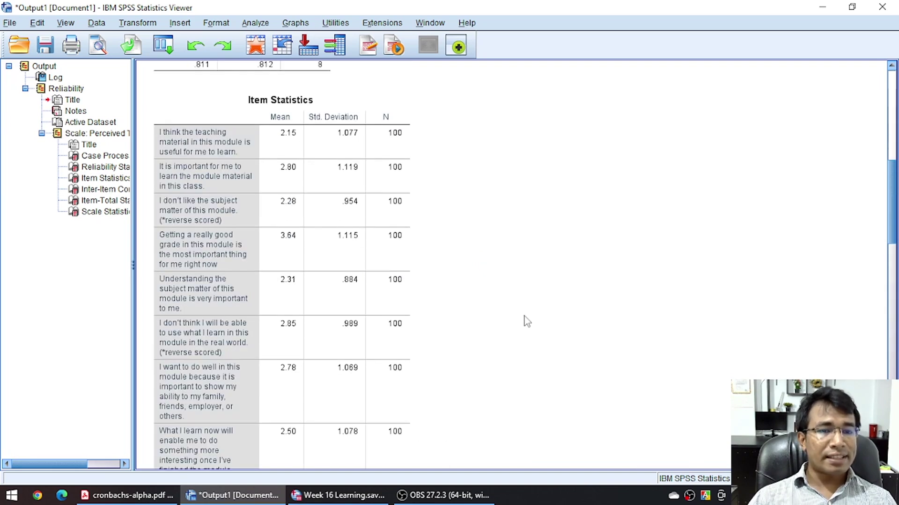
mouse_move(146, 78)
mouse_down()
mouse_move(342, 328)
mouse_move(421, 459)
mouse_move(444, 478)
mouse_up()
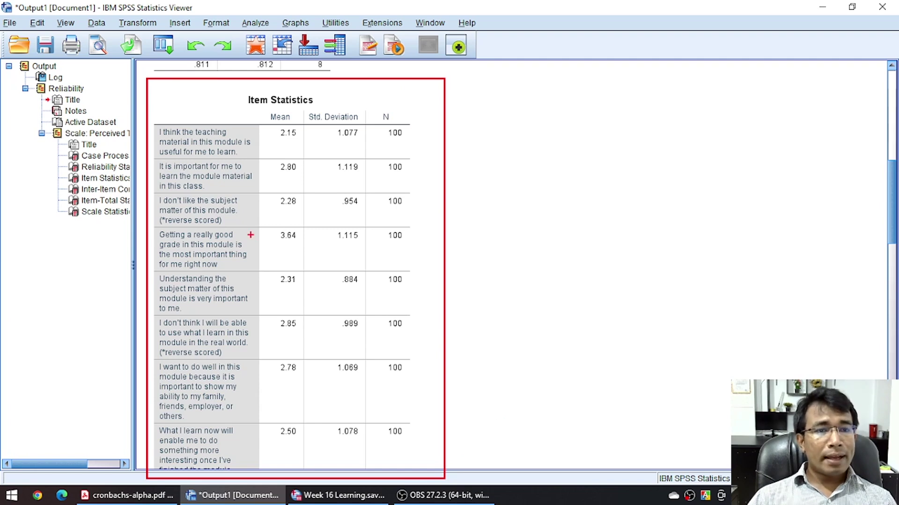
drag(265, 110, 311, 470)
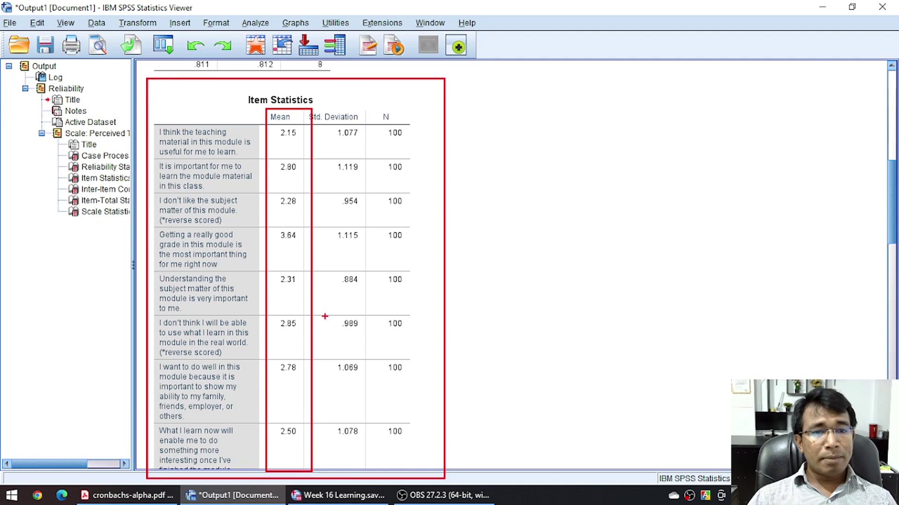
drag(278, 142, 305, 144)
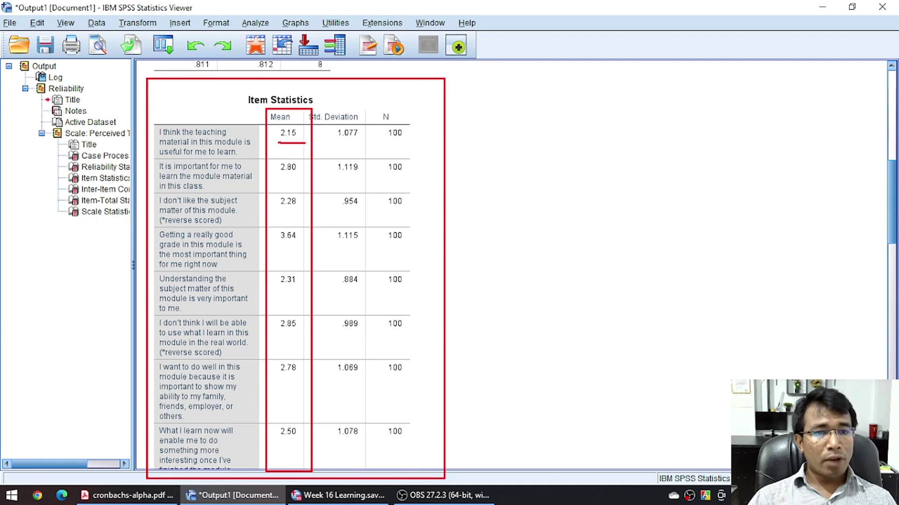
drag(277, 176, 305, 180)
drag(271, 214, 307, 214)
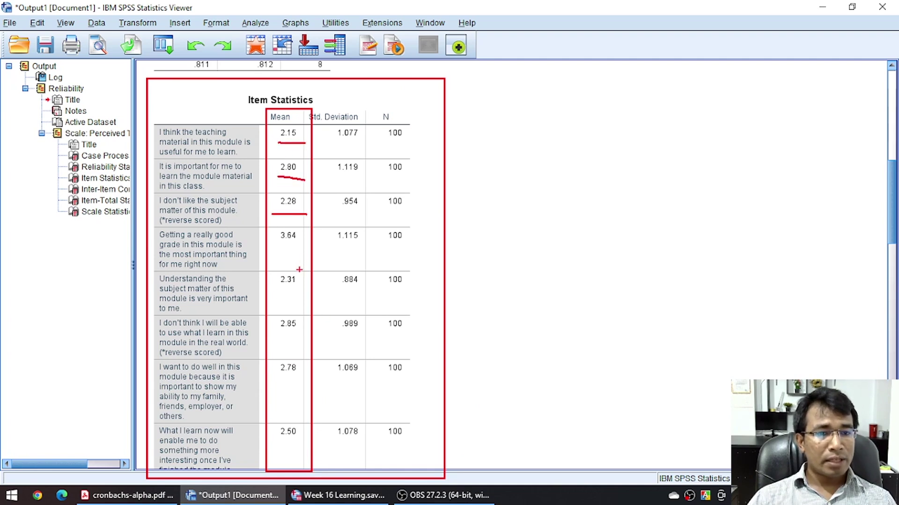
drag(277, 294, 316, 289)
mouse_move(310, 238)
mouse_down()
mouse_move(283, 224)
mouse_move(278, 251)
mouse_move(298, 249)
mouse_move(308, 228)
mouse_up()
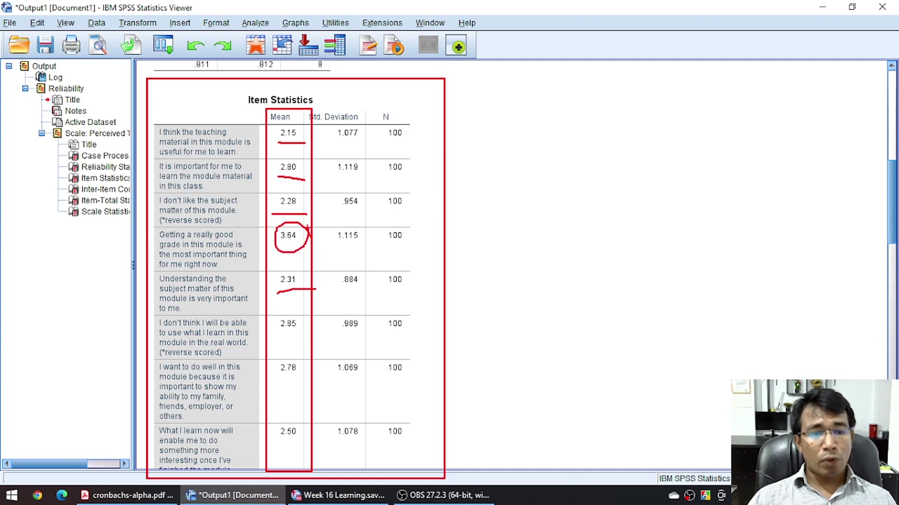
drag(271, 307, 313, 462)
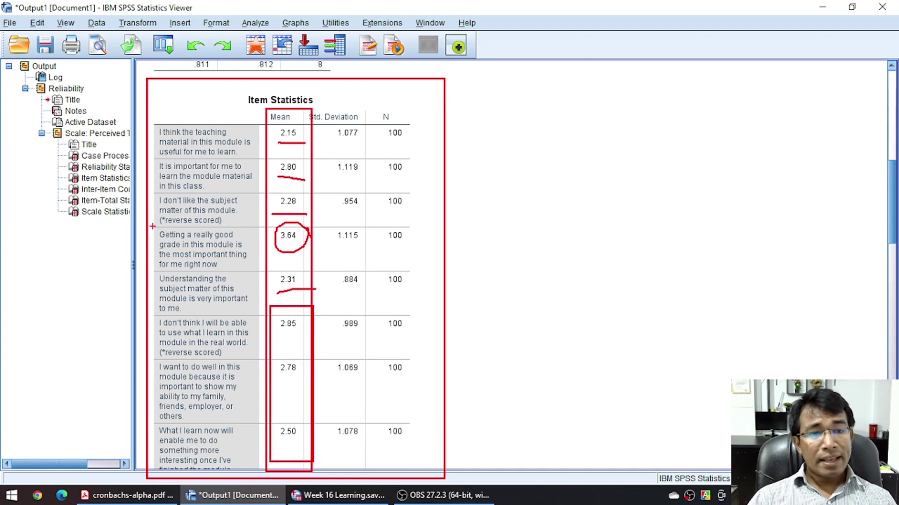
drag(153, 227, 254, 275)
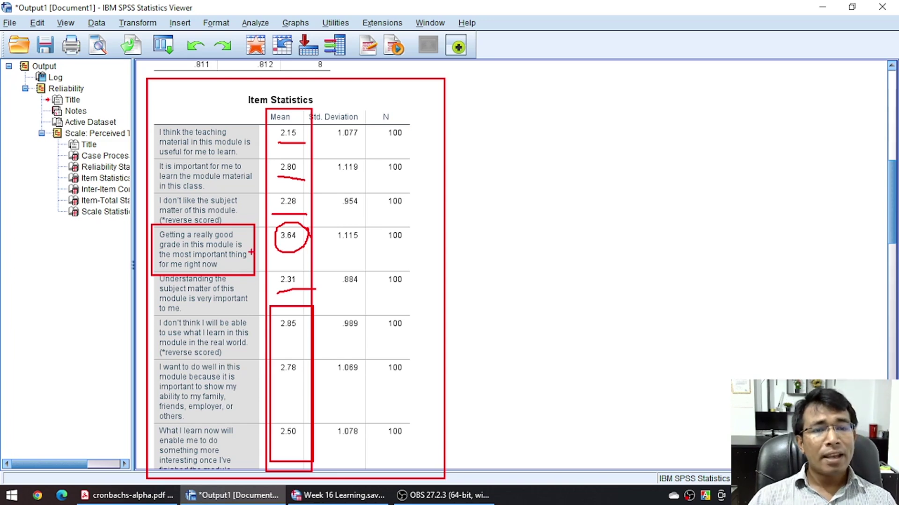
mouse_move(252, 253)
mouse_down()
mouse_move(310, 241)
mouse_move(315, 251)
mouse_up()
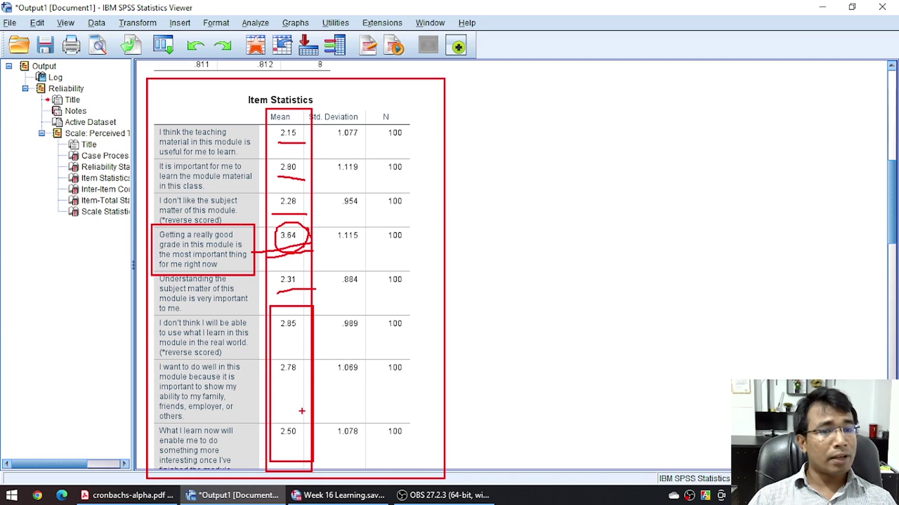
key(Escape)
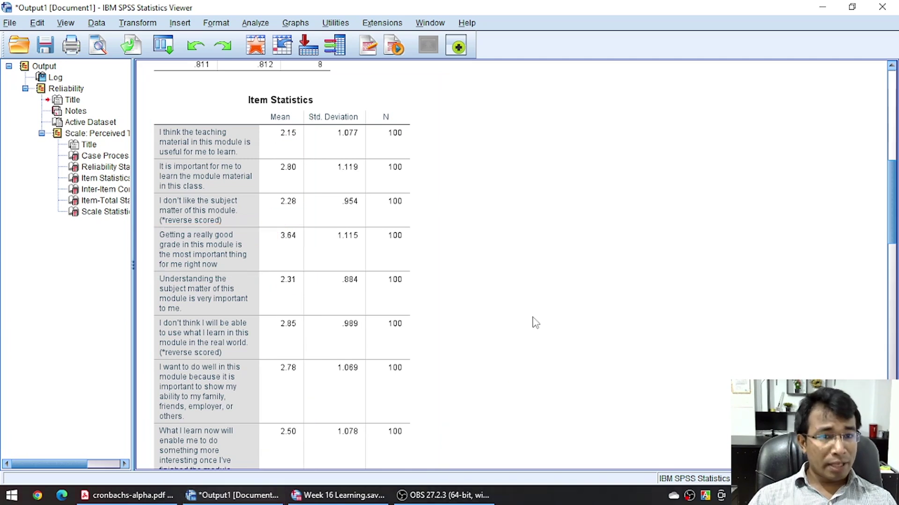
- Mark the Mean column in Item Statistics and single out the good-grade item together with its mean
key(ctrl+2)
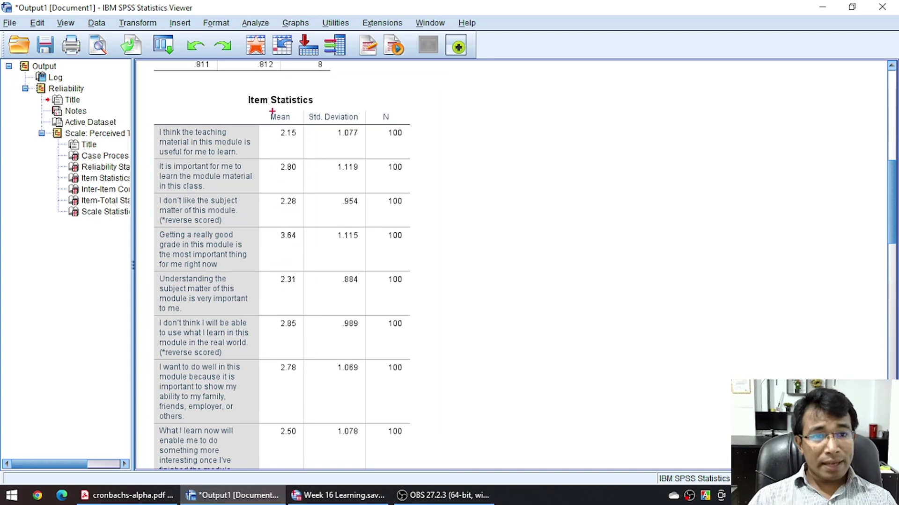
mouse_move(263, 108)
mouse_down()
mouse_move(312, 211)
mouse_move(313, 451)
mouse_up()
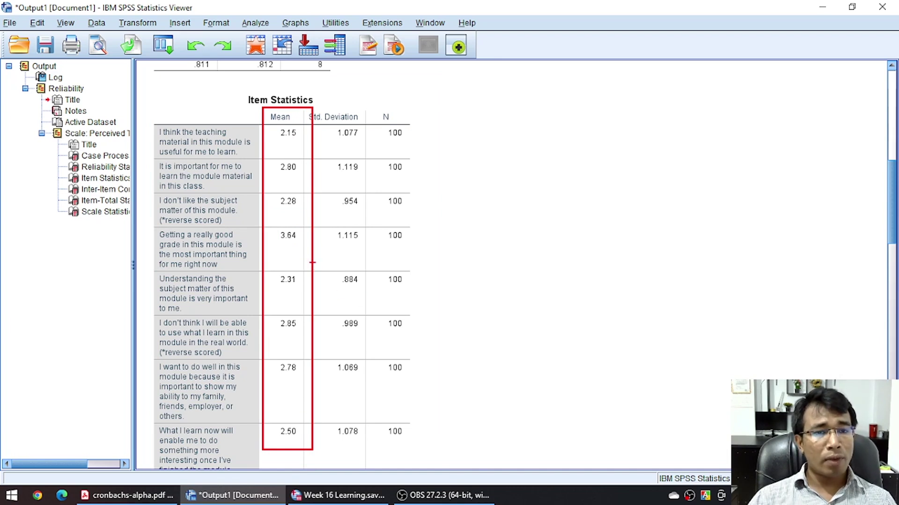
mouse_move(307, 249)
mouse_down()
mouse_move(302, 225)
mouse_move(268, 225)
mouse_move(267, 246)
mouse_move(311, 249)
mouse_up()
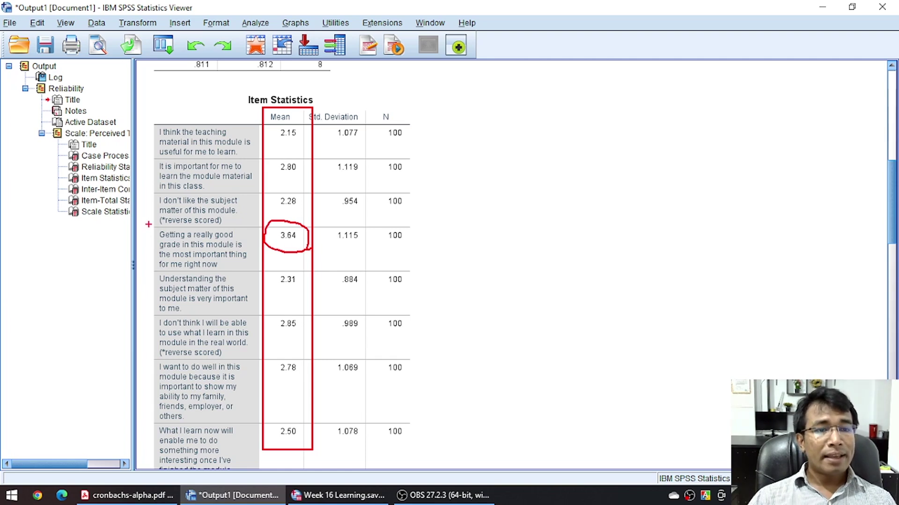
drag(149, 225, 259, 272)
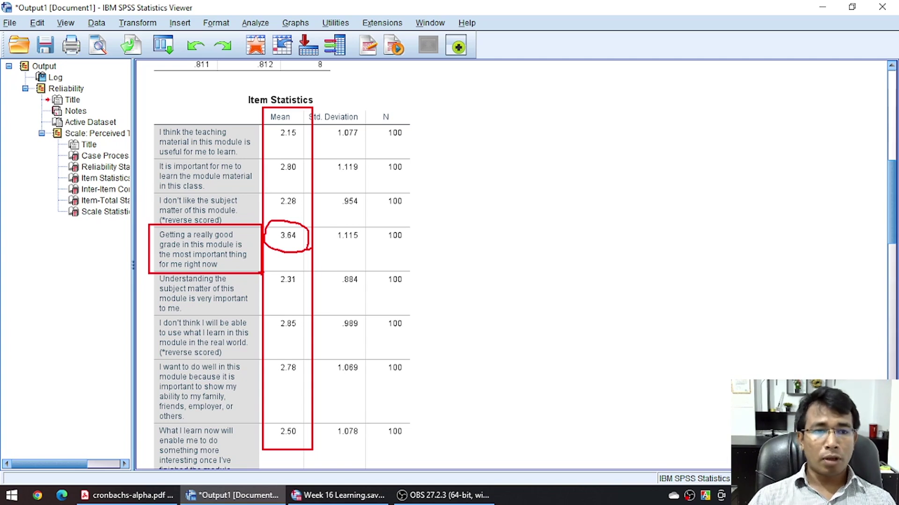
- Examine the Inter-Item Correlation Matrix for how the teaching material item correlates with itself and the next two items
scroll(551, 298, down, 10)
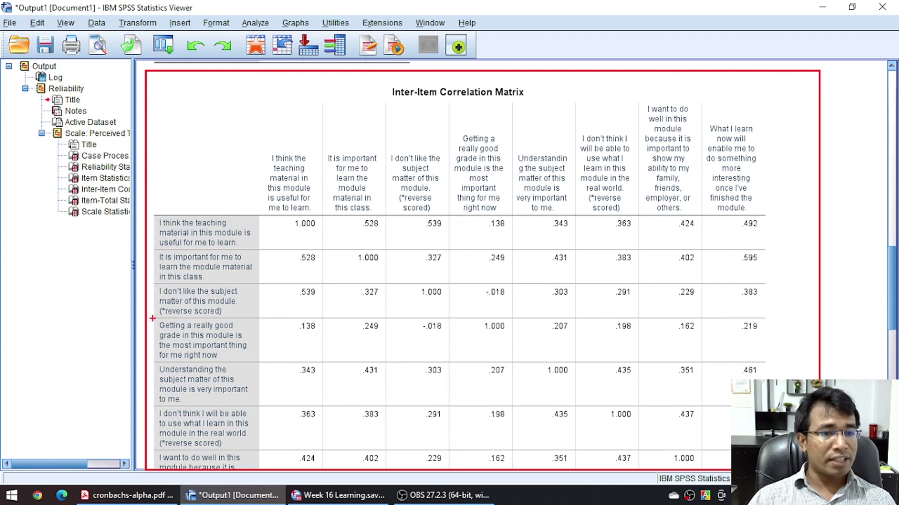
mouse_move(149, 319)
mouse_down()
mouse_move(192, 338)
mouse_move(632, 366)
mouse_move(818, 361)
mouse_up()
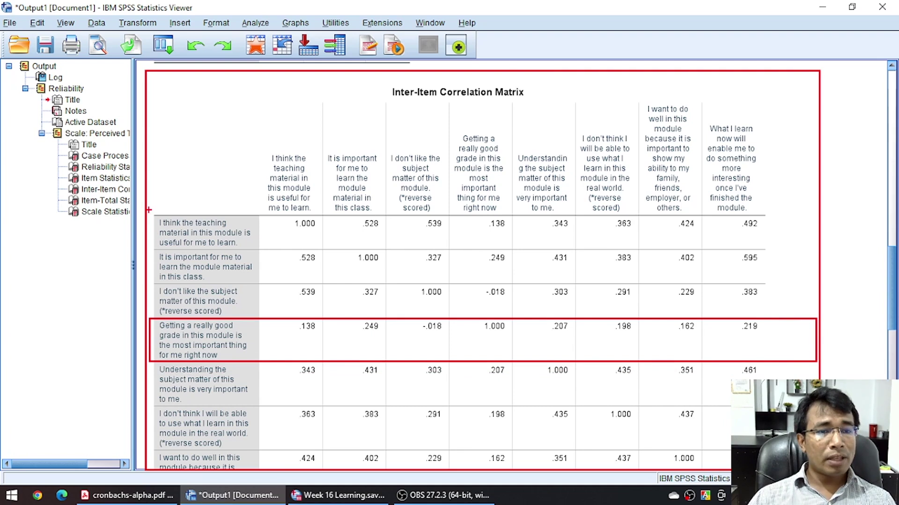
drag(149, 210, 260, 253)
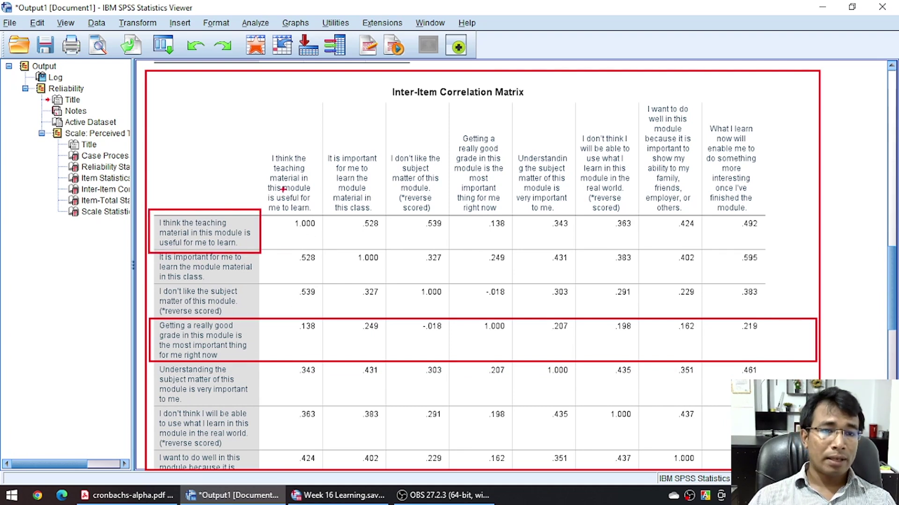
drag(259, 146, 324, 215)
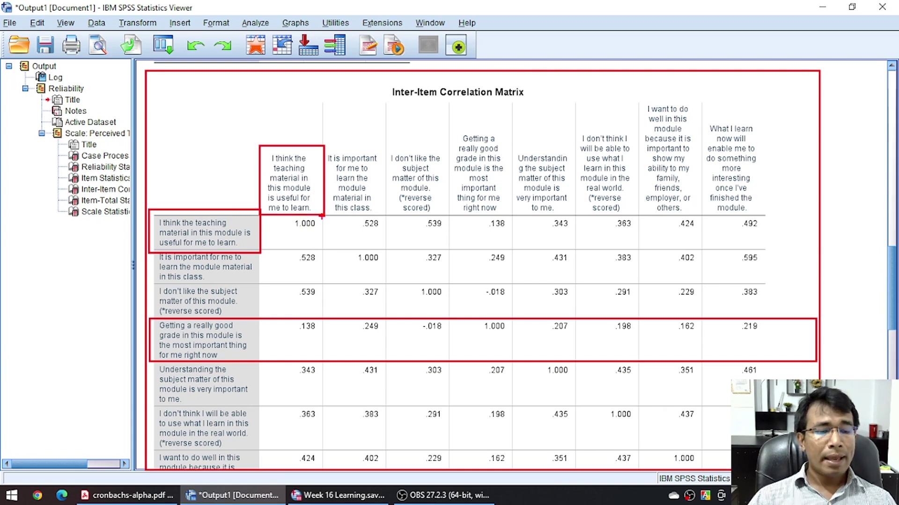
mouse_move(304, 240)
mouse_down()
mouse_move(319, 229)
mouse_move(313, 215)
mouse_move(287, 215)
mouse_move(286, 239)
mouse_move(304, 240)
mouse_up()
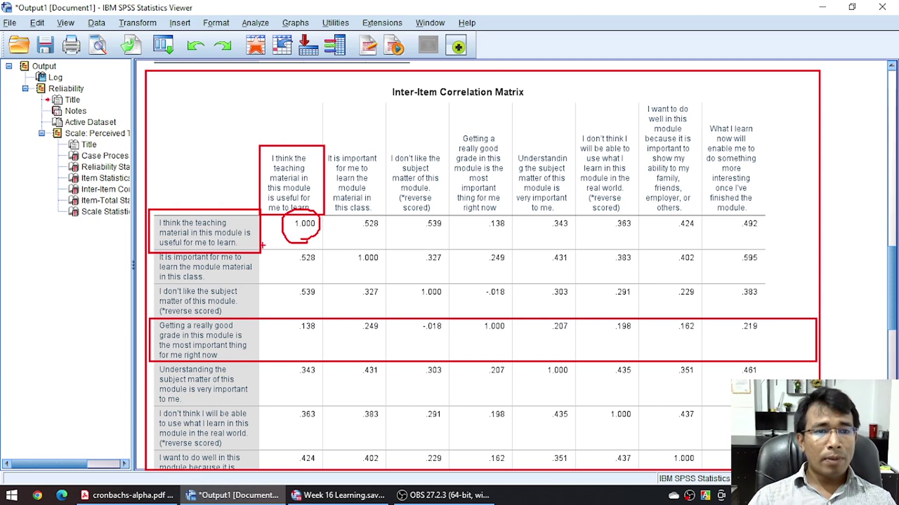
mouse_move(326, 139)
mouse_down()
mouse_move(394, 233)
mouse_move(395, 252)
mouse_up()
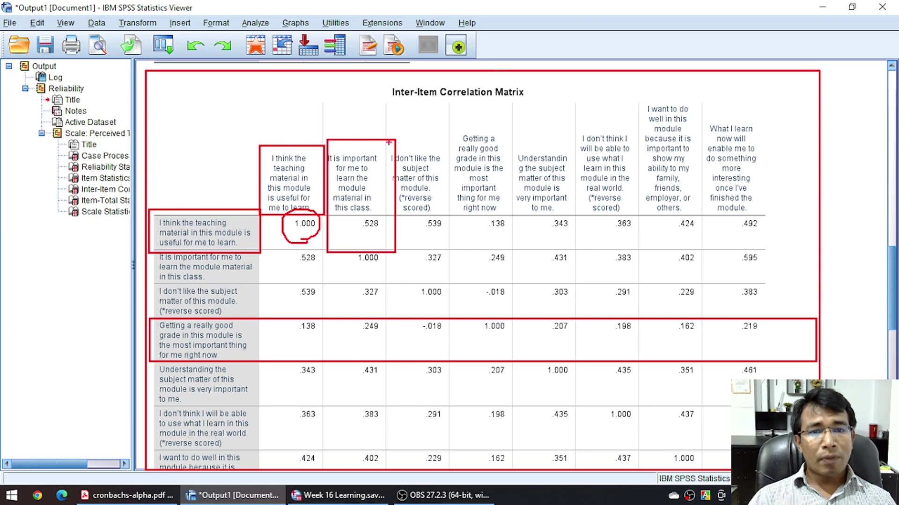
mouse_move(389, 141)
mouse_down()
mouse_move(451, 213)
mouse_move(458, 247)
mouse_up()
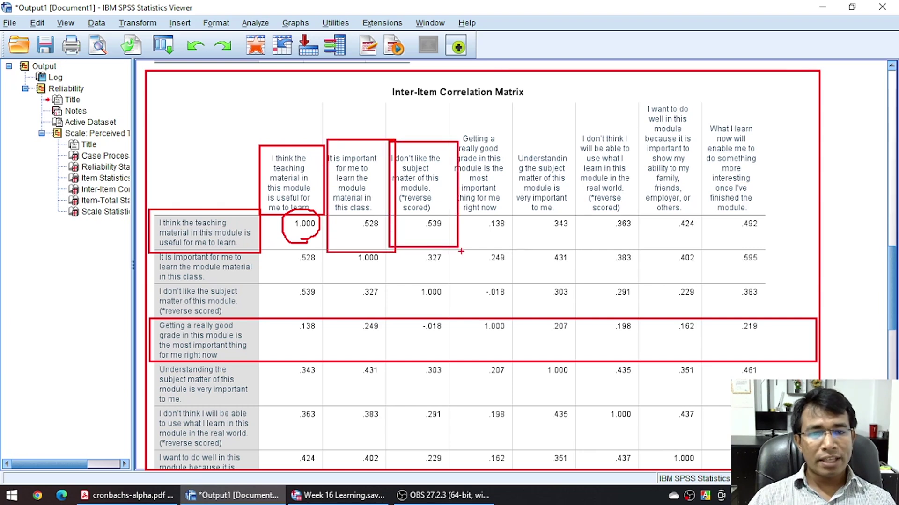
key(Escape)
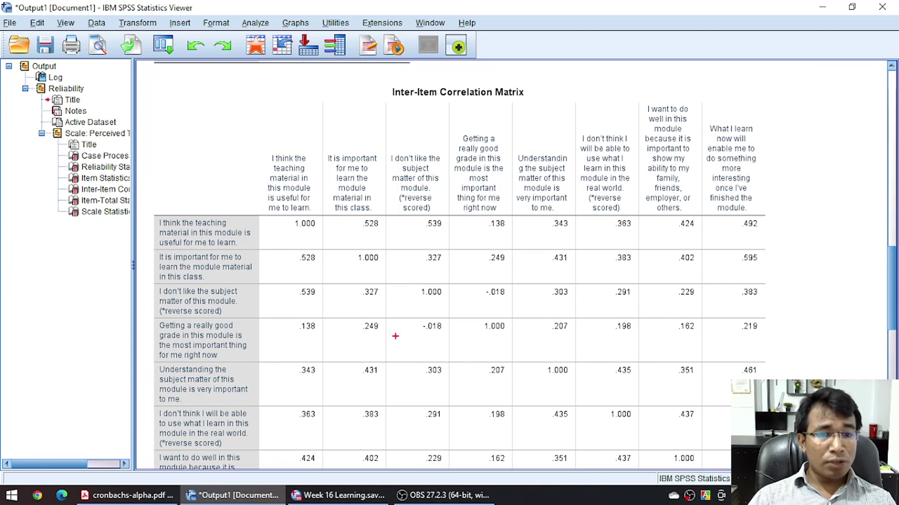
- Compare the good-grade item's correlations with the other items against those in the teaching material item's row
mouse_move(260, 314)
mouse_down()
mouse_move(535, 353)
mouse_move(769, 357)
mouse_up()
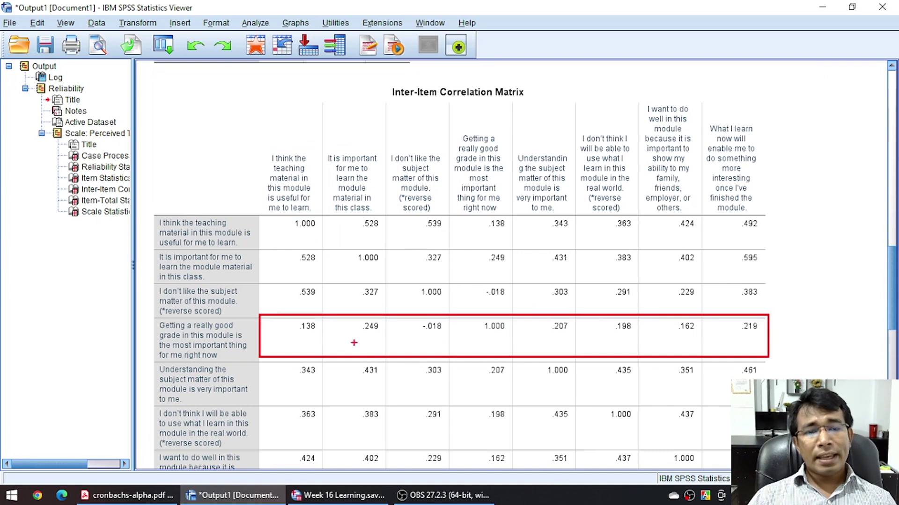
drag(283, 340, 440, 336)
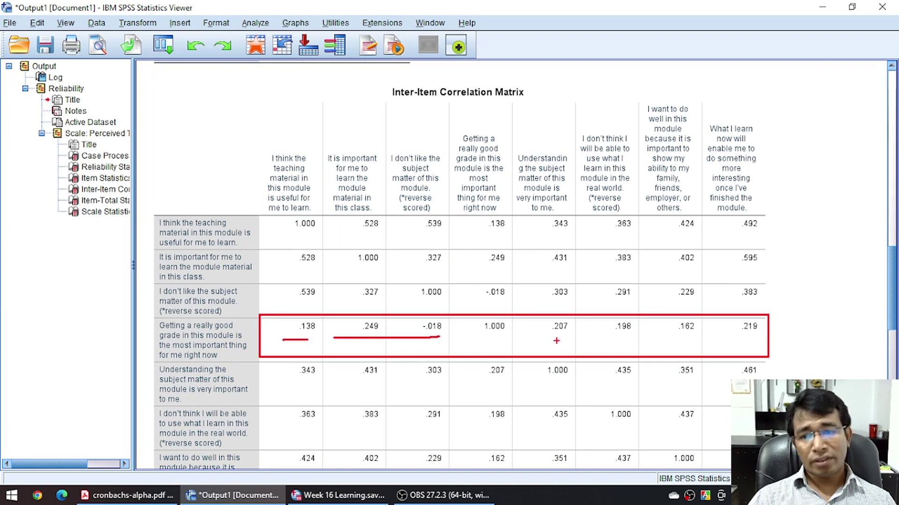
drag(556, 341, 776, 342)
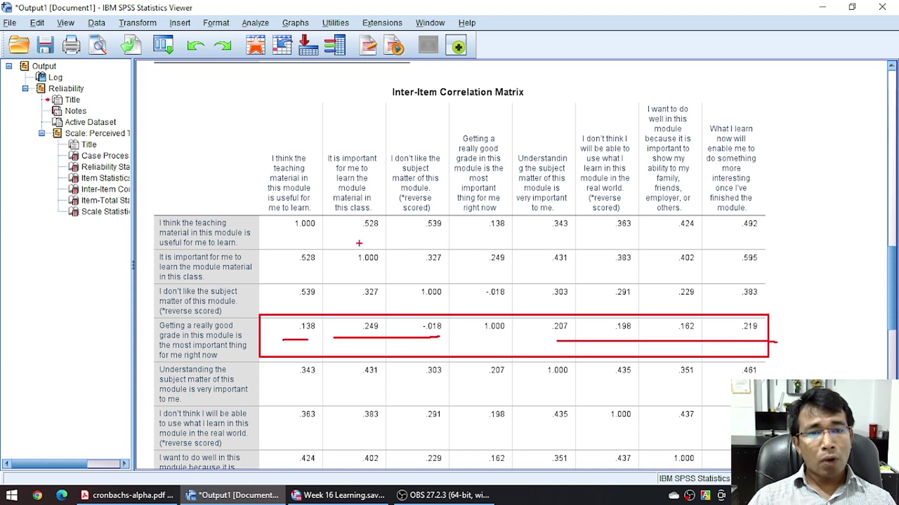
drag(354, 233, 760, 235)
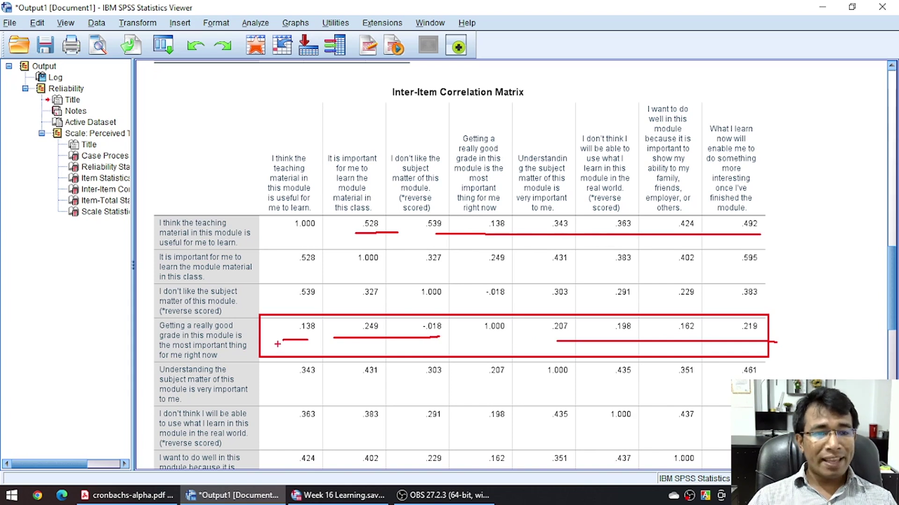
drag(276, 340, 774, 342)
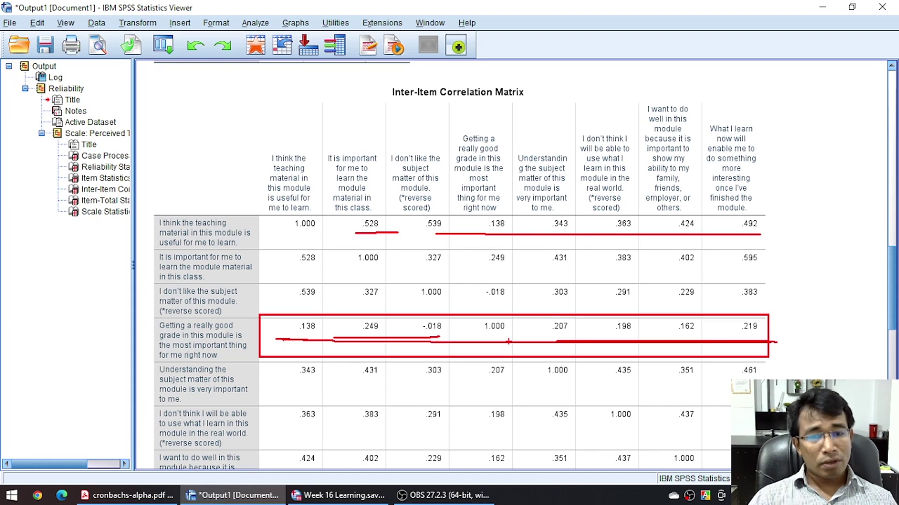
- Trace the good-grade item's row and column to its correlation with itself, and mark its whole row in the correlation matrix
mouse_move(509, 345)
mouse_down()
mouse_move(506, 323)
mouse_move(496, 316)
mouse_move(471, 324)
mouse_move(480, 345)
mouse_move(518, 329)
mouse_up()
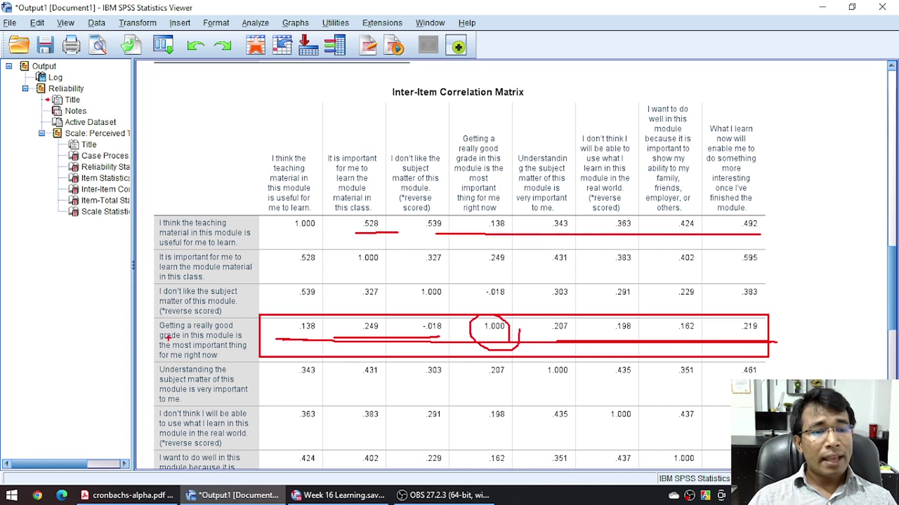
drag(150, 318, 265, 358)
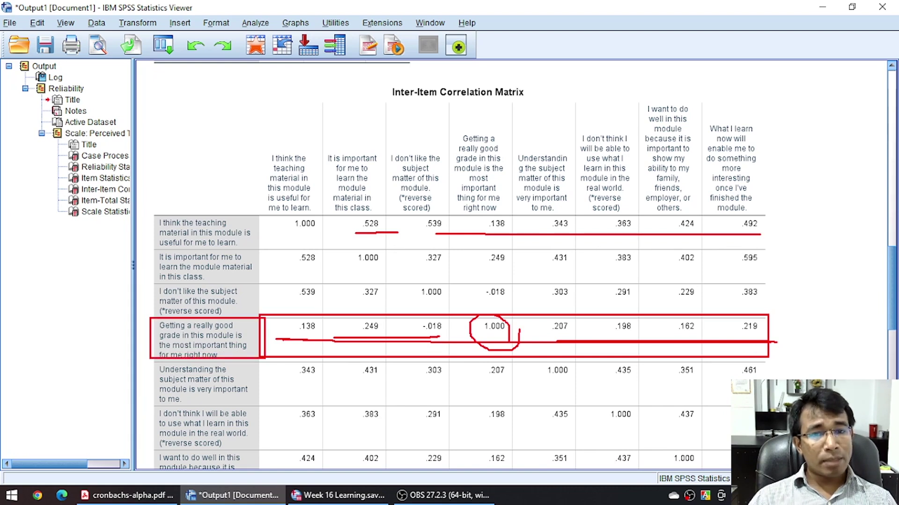
mouse_move(455, 122)
mouse_down()
mouse_move(506, 233)
mouse_move(518, 358)
mouse_up()
mouse_move(476, 315)
mouse_down()
mouse_move(467, 335)
mouse_move(485, 339)
mouse_move(510, 333)
mouse_up()
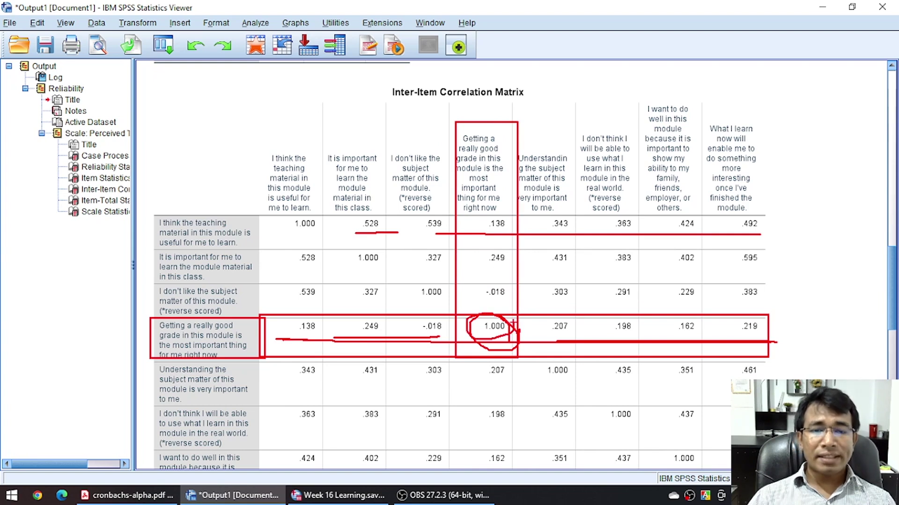
key(Escape)
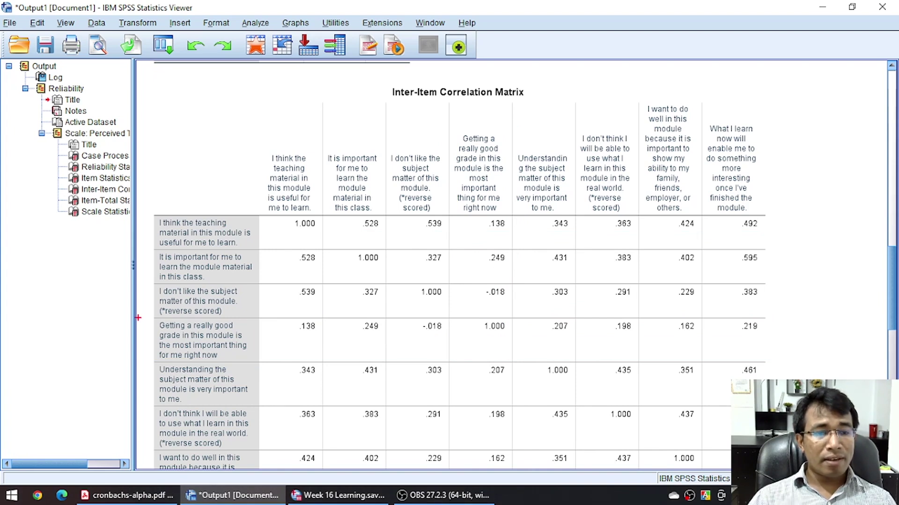
mouse_move(138, 318)
mouse_down()
mouse_move(289, 356)
mouse_move(776, 373)
mouse_move(776, 364)
mouse_up()
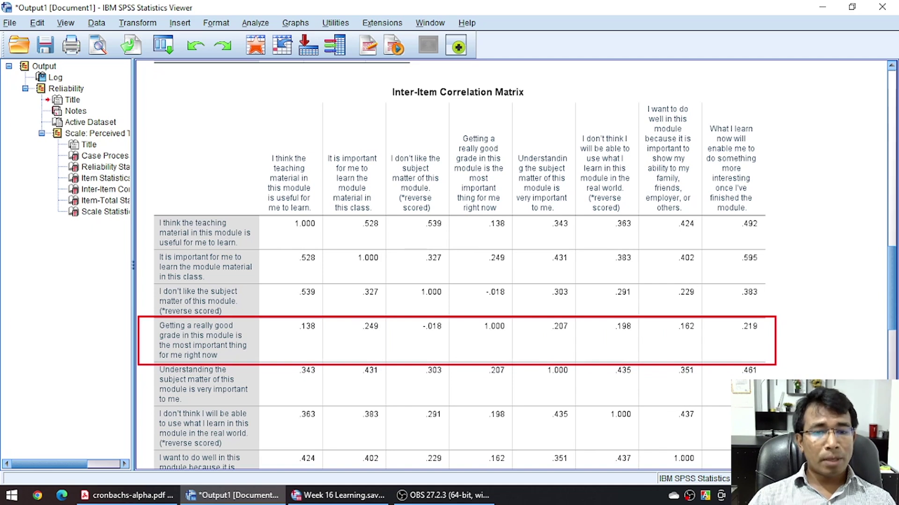
key(Escape)
- Mark the Corrected Item-Total Correlation and Cronbach's Alpha if Item Deleted columns and the good-grade row in Item-Total Statistics
scroll(827, 336, down, 10)
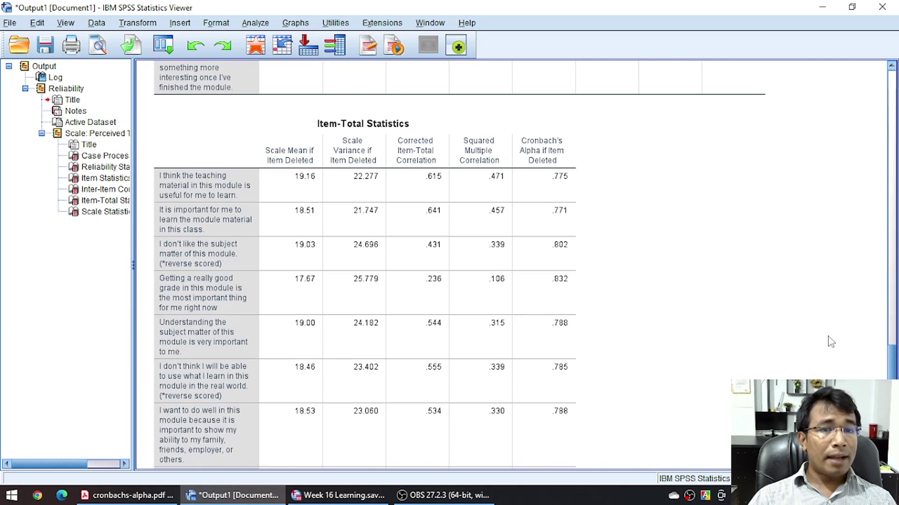
scroll(827, 336, down, 2)
scroll(827, 336, up, 2)
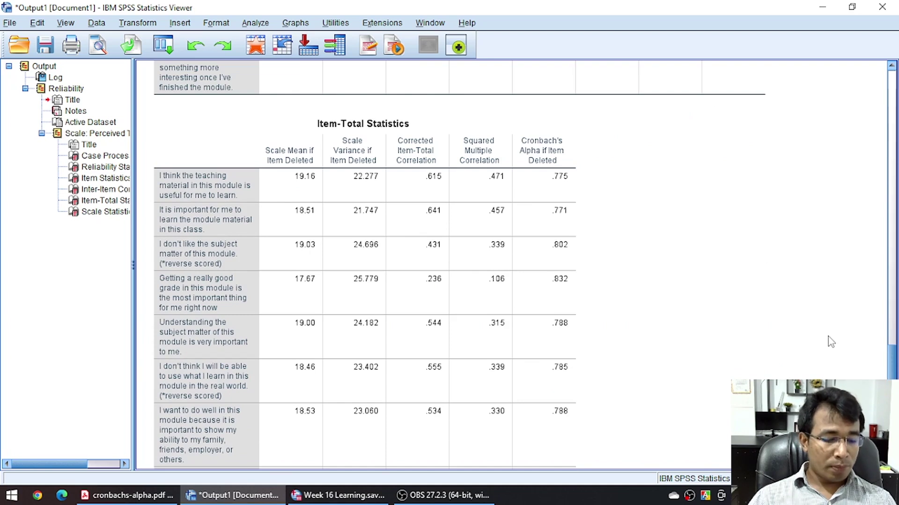
mouse_move(123, 103)
mouse_down()
mouse_move(468, 311)
mouse_move(650, 386)
mouse_move(678, 467)
mouse_up()
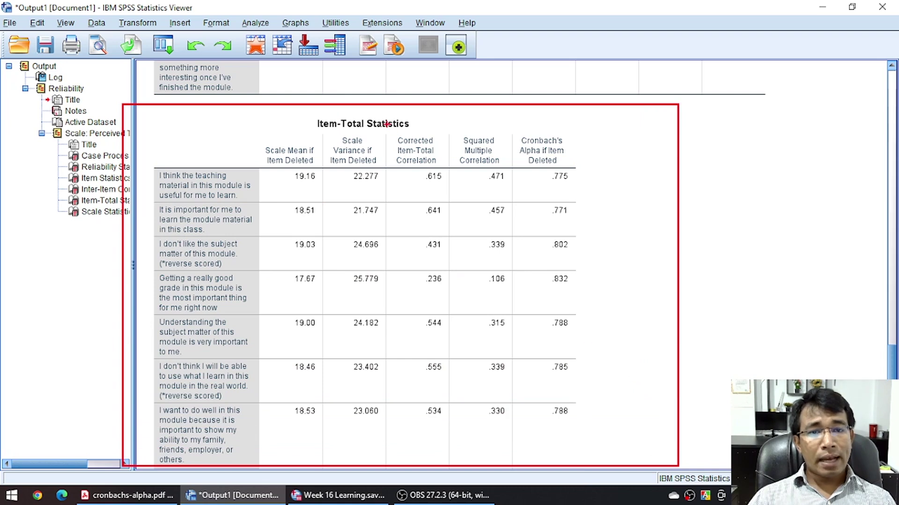
mouse_move(386, 123)
mouse_down()
mouse_move(461, 261)
mouse_move(476, 421)
mouse_move(450, 447)
mouse_up()
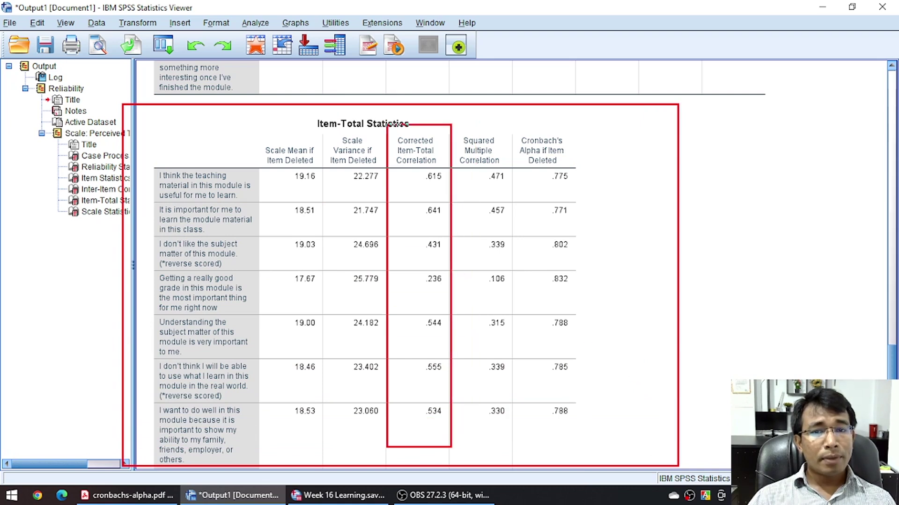
mouse_move(509, 126)
mouse_down()
mouse_move(542, 187)
mouse_move(594, 335)
mouse_move(590, 438)
mouse_up()
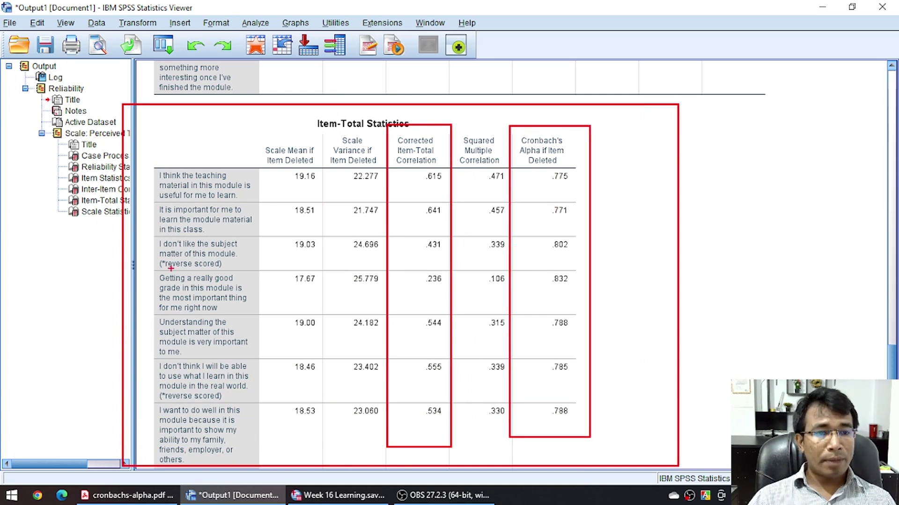
mouse_move(151, 270)
mouse_down()
mouse_move(164, 291)
mouse_move(501, 321)
mouse_move(595, 317)
mouse_up()
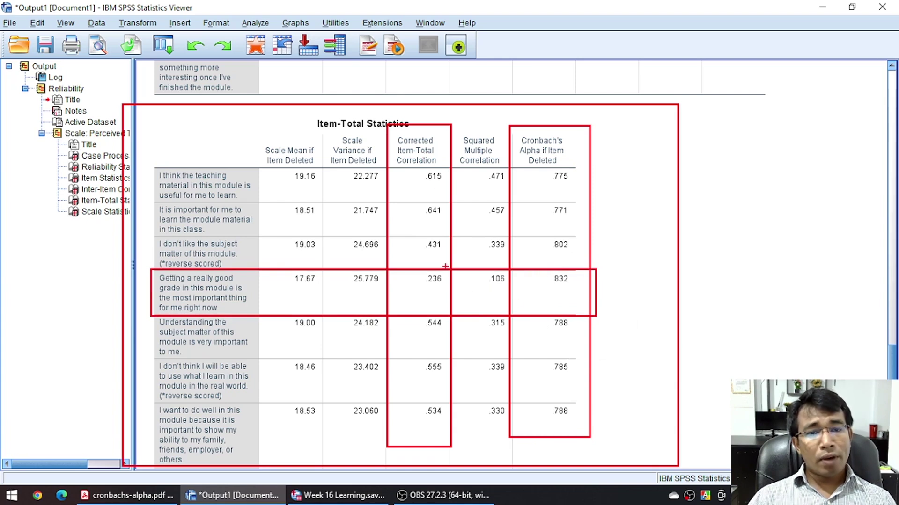
- Circle the good-grade item, its corrected item-total correlation and its Cronbach's alpha if deleted
mouse_move(441, 271)
mouse_down()
mouse_move(415, 283)
mouse_move(419, 292)
mouse_move(451, 283)
mouse_up()
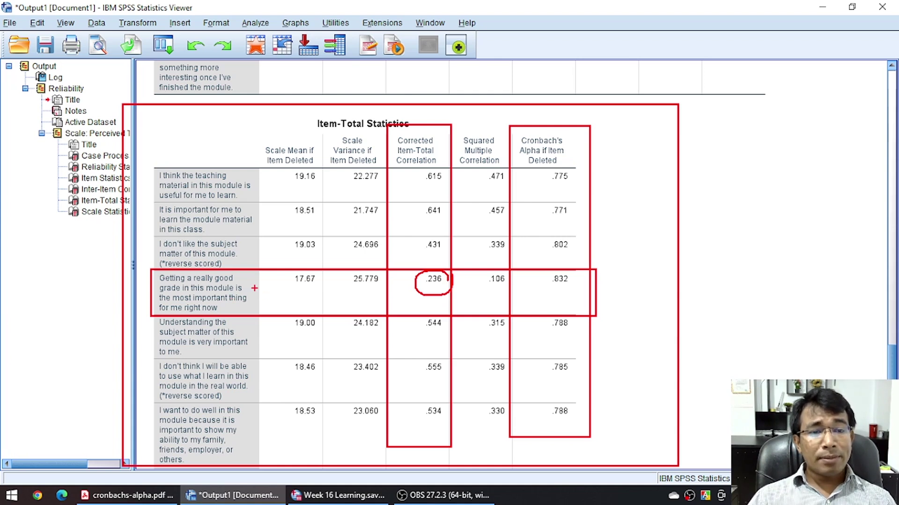
mouse_move(254, 288)
mouse_down()
mouse_move(179, 268)
mouse_move(153, 281)
mouse_move(150, 309)
mouse_move(240, 313)
mouse_move(245, 289)
mouse_up()
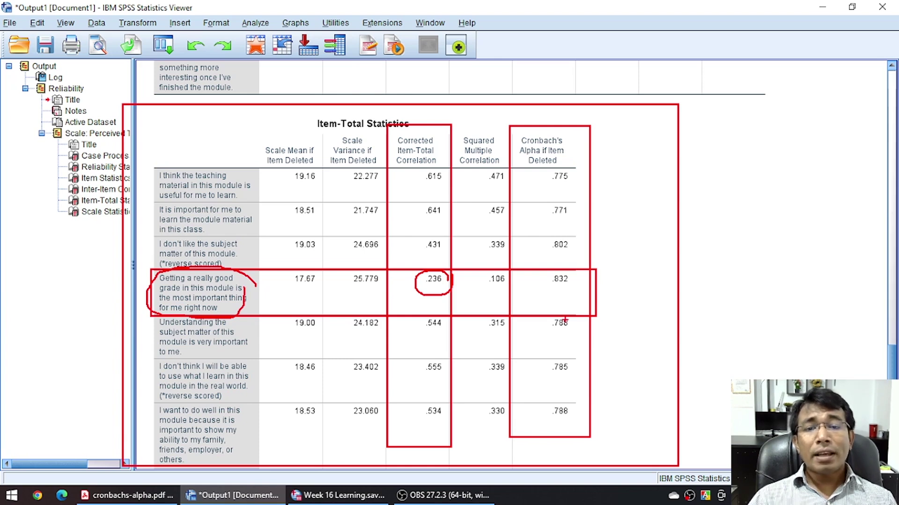
mouse_move(588, 293)
mouse_down()
mouse_move(579, 272)
mouse_move(544, 262)
mouse_move(530, 281)
mouse_move(565, 294)
mouse_move(579, 276)
mouse_up()
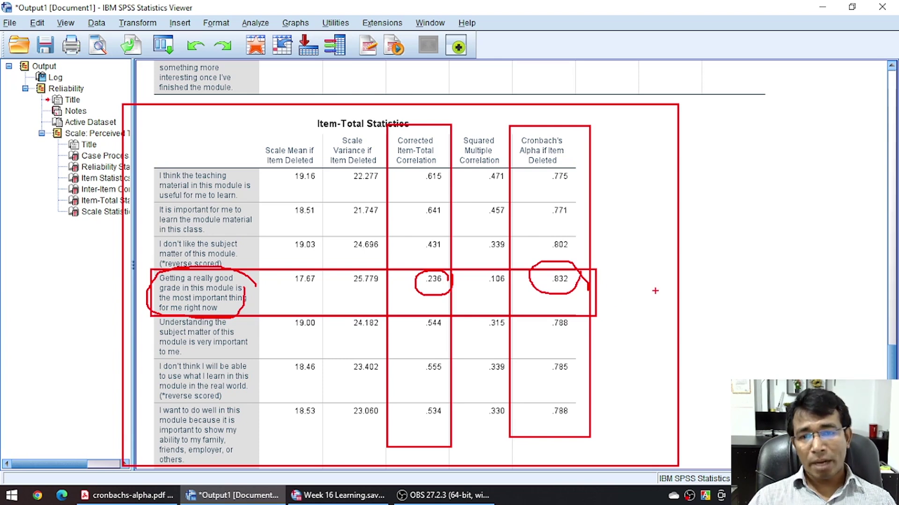
- Write the overall alpha 0.811 beside Item-Total Statistics and compare it with the alpha-if-deleted values of the good-grade and other items
mouse_move(655, 261)
mouse_down()
mouse_move(661, 240)
mouse_move(688, 253)
mouse_move(702, 225)
mouse_up()
drag(709, 213, 717, 257)
drag(725, 209, 739, 258)
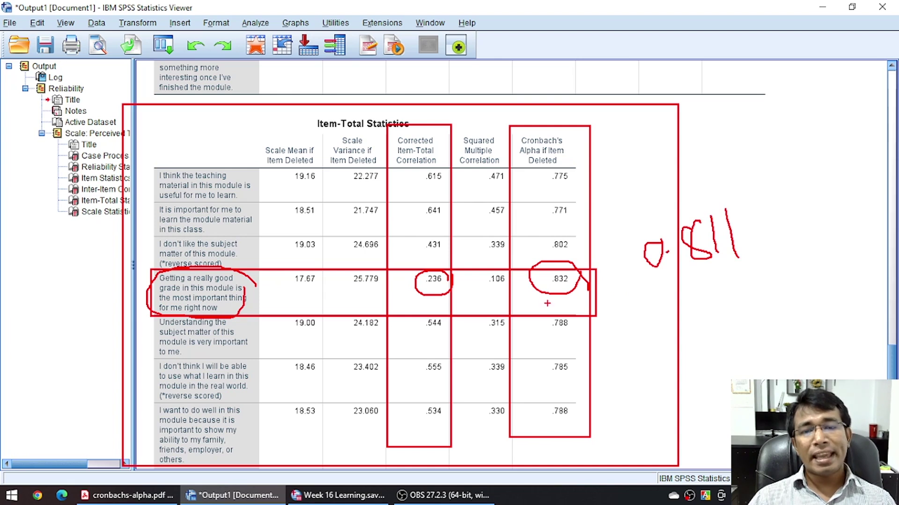
drag(518, 298, 594, 285)
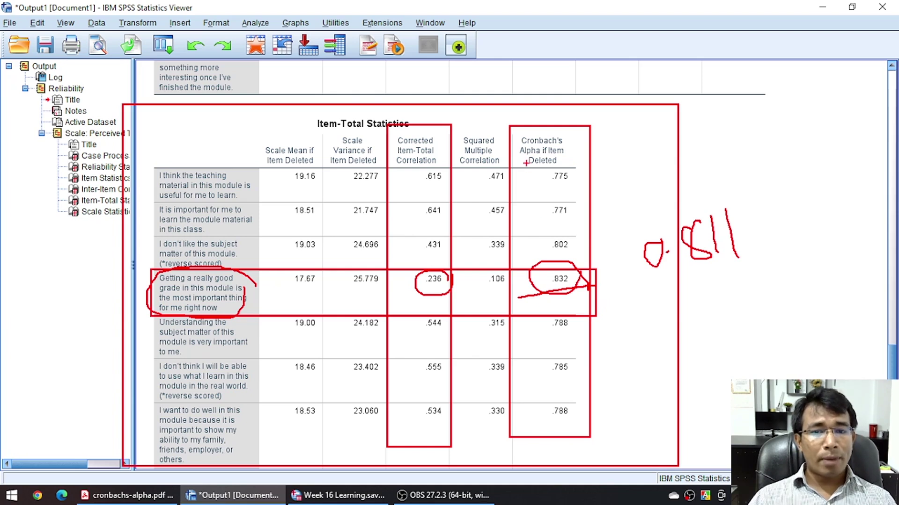
drag(527, 163, 585, 253)
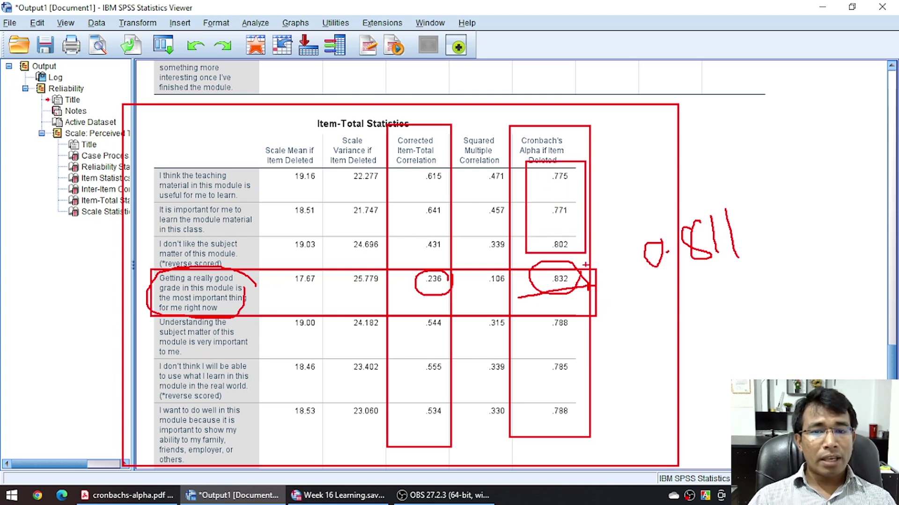
mouse_move(541, 319)
mouse_down()
mouse_move(567, 367)
mouse_move(582, 427)
mouse_up()
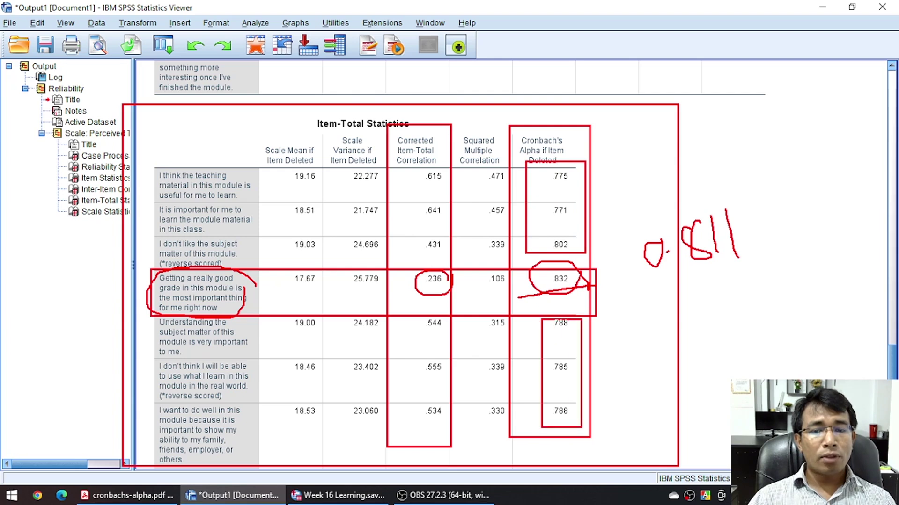
- Clear the annotations, go to the Reliability Statistics table and mark the overall Cronbach's Alpha value
key(Escape)
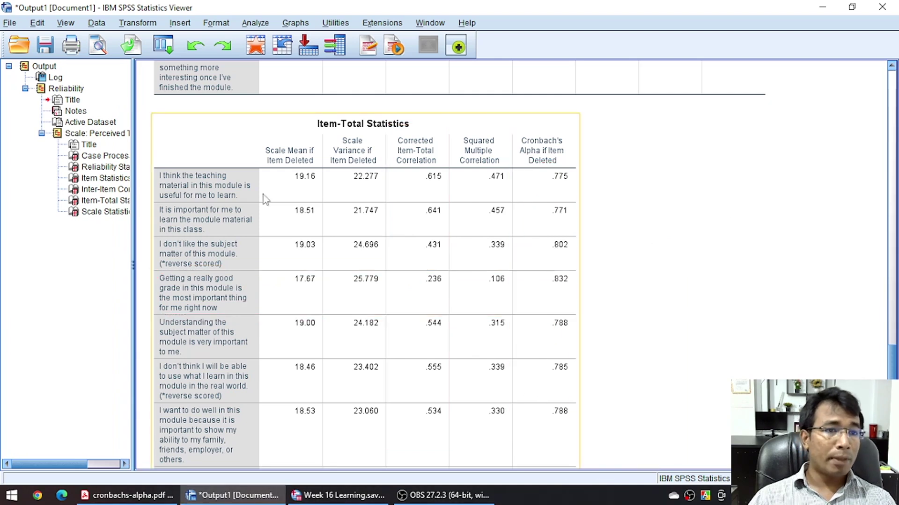
click(106, 168)
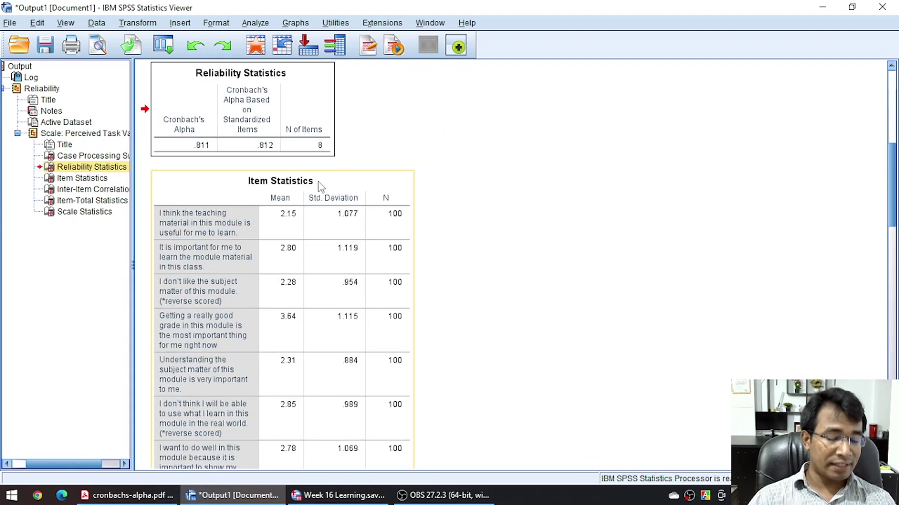
drag(157, 124, 219, 161)
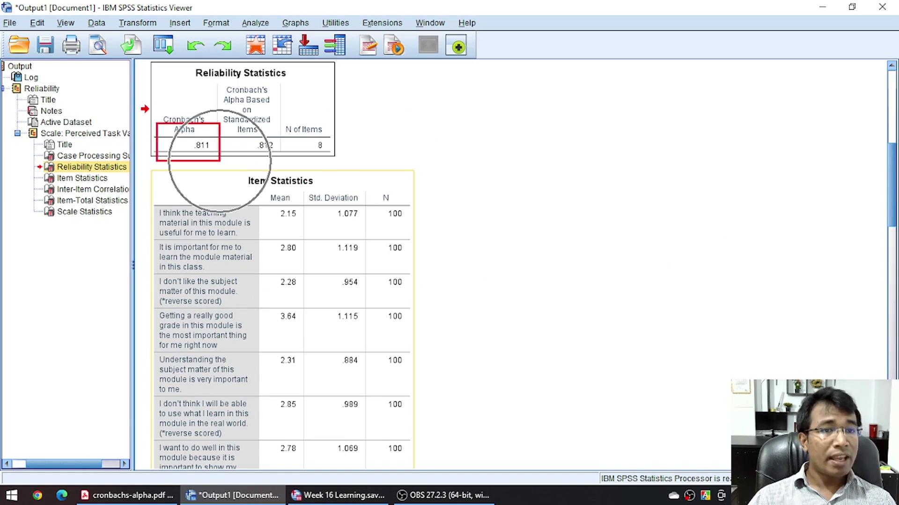
key(Escape)
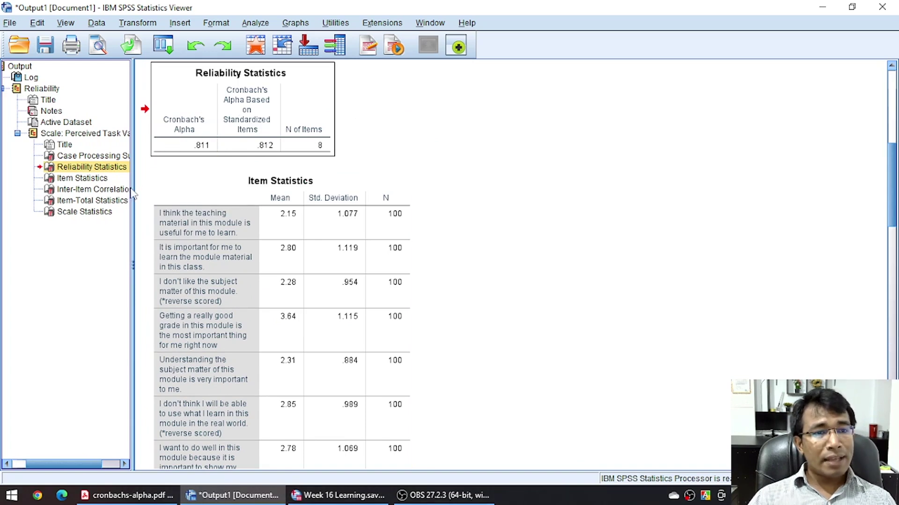
- In Item-Total Statistics, box the Cronbach's Alpha if Item Deleted column and the good-grade row, and circle that item's alpha-if-deleted value
click(88, 201)
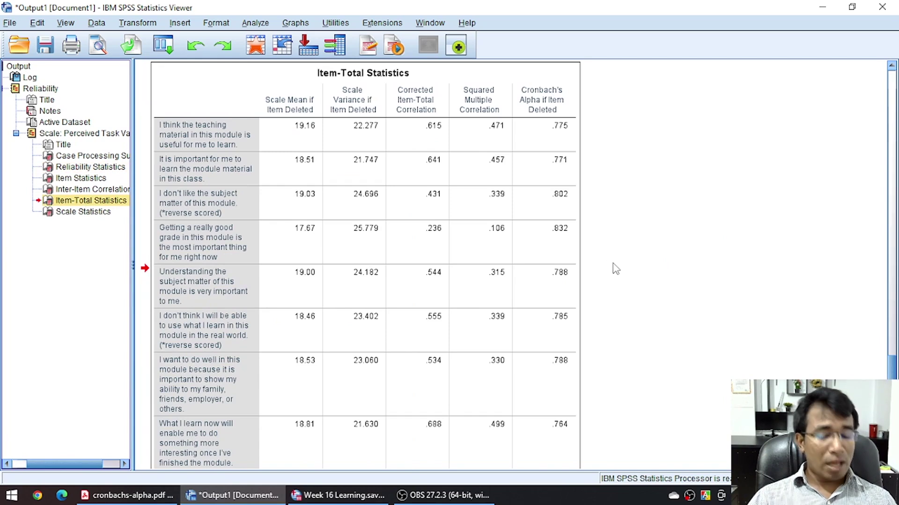
mouse_move(510, 70)
mouse_down()
mouse_move(585, 248)
mouse_move(590, 469)
mouse_up()
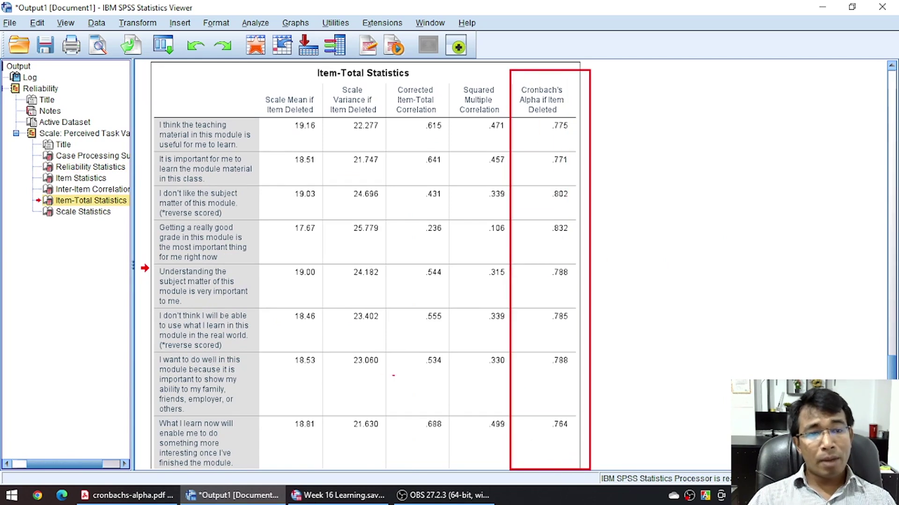
mouse_move(141, 218)
mouse_down()
mouse_move(397, 288)
mouse_move(612, 272)
mouse_up()
mouse_move(583, 231)
mouse_down()
mouse_move(558, 213)
mouse_move(535, 232)
mouse_move(575, 246)
mouse_move(580, 226)
mouse_up()
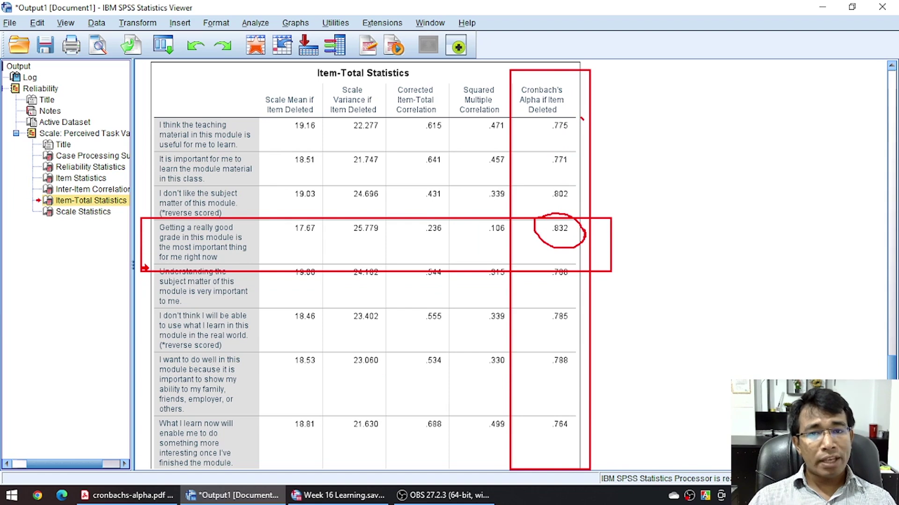
- Circle the alpha-if-deleted values of the items above and below the good-grade item, and put a check mark on the good-grade item
mouse_move(583, 118)
mouse_down()
mouse_move(549, 206)
mouse_move(579, 204)
mouse_move(586, 114)
mouse_up()
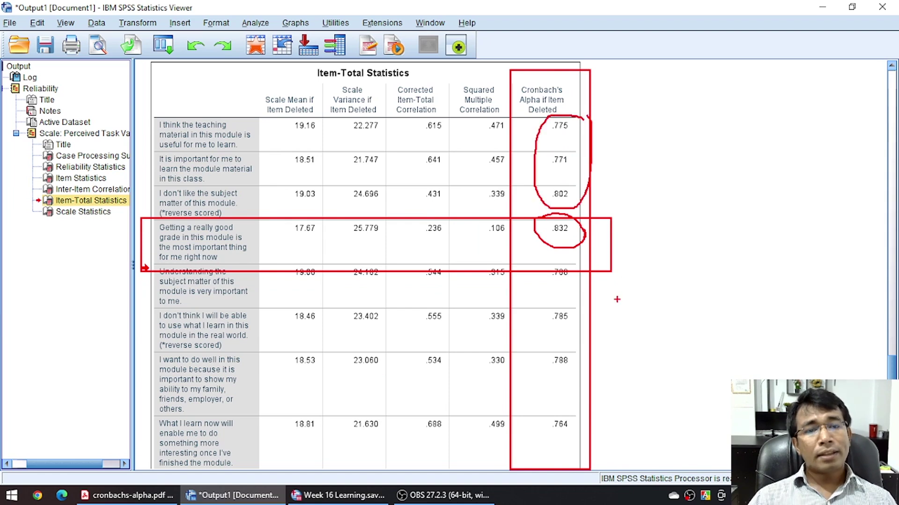
mouse_move(585, 284)
mouse_down()
mouse_move(551, 262)
mouse_move(529, 322)
mouse_move(524, 397)
mouse_move(530, 433)
mouse_move(544, 447)
mouse_move(592, 416)
mouse_move(591, 292)
mouse_up()
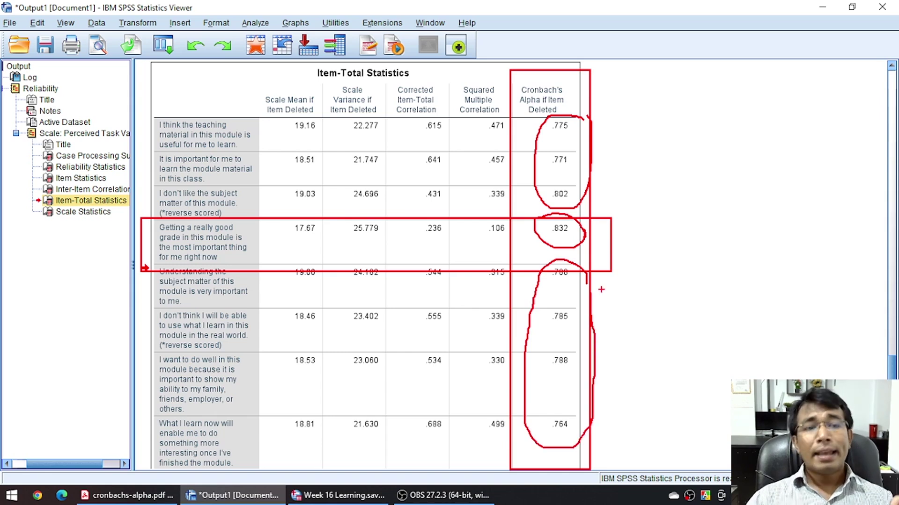
mouse_move(139, 244)
mouse_down()
mouse_move(157, 224)
mouse_move(146, 235)
mouse_move(155, 259)
mouse_move(189, 225)
mouse_up()
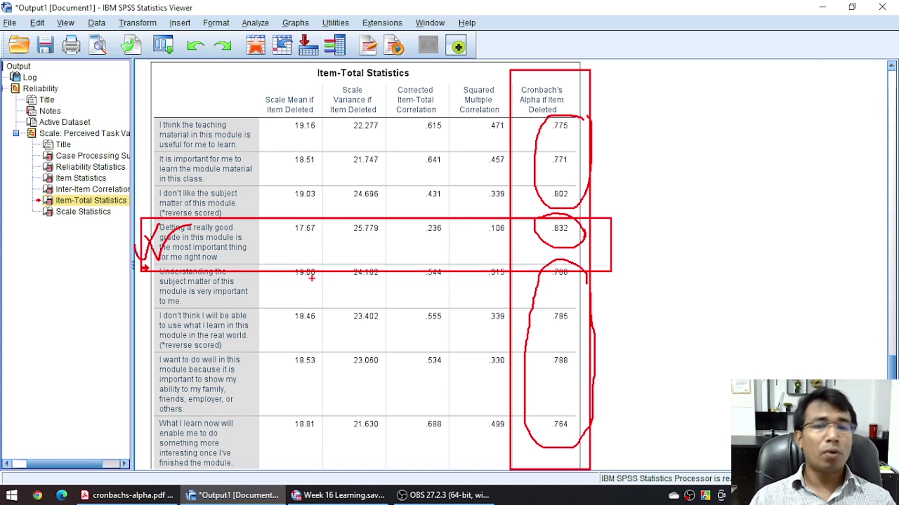
key(Escape)
scroll(646, 275, down, 3)
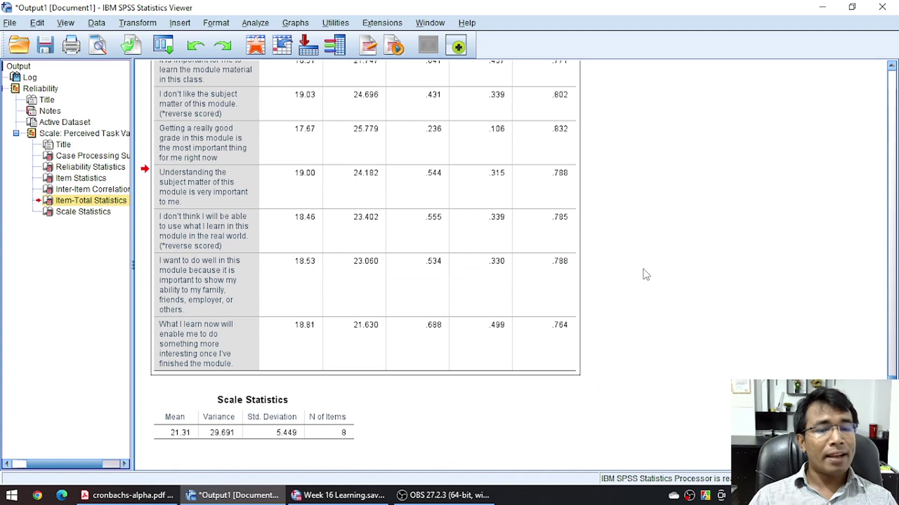
- Switch to cronbachs-alpha.pdf in Acrobat Reader, box the sample results write-up and underline its first sentence about the perceived task values scale
click(128, 495)
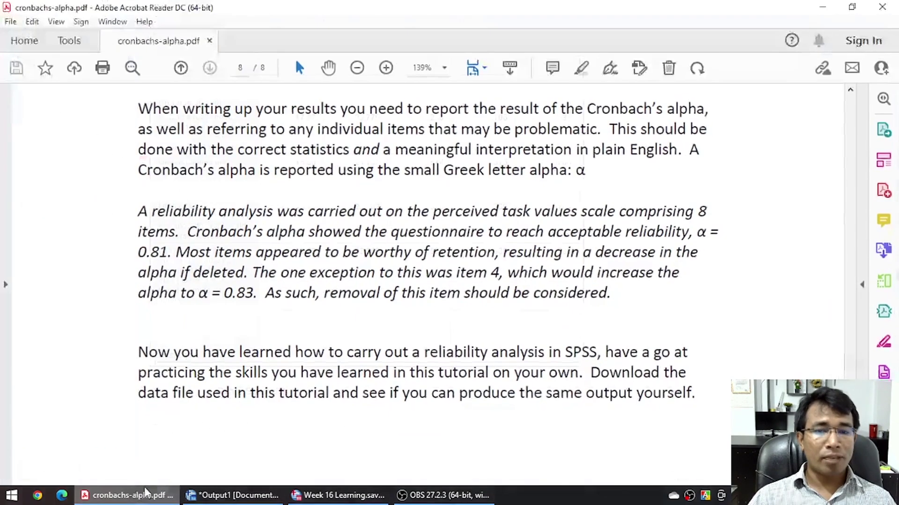
mouse_move(120, 191)
mouse_down()
mouse_move(174, 221)
mouse_move(558, 296)
mouse_move(768, 320)
mouse_up()
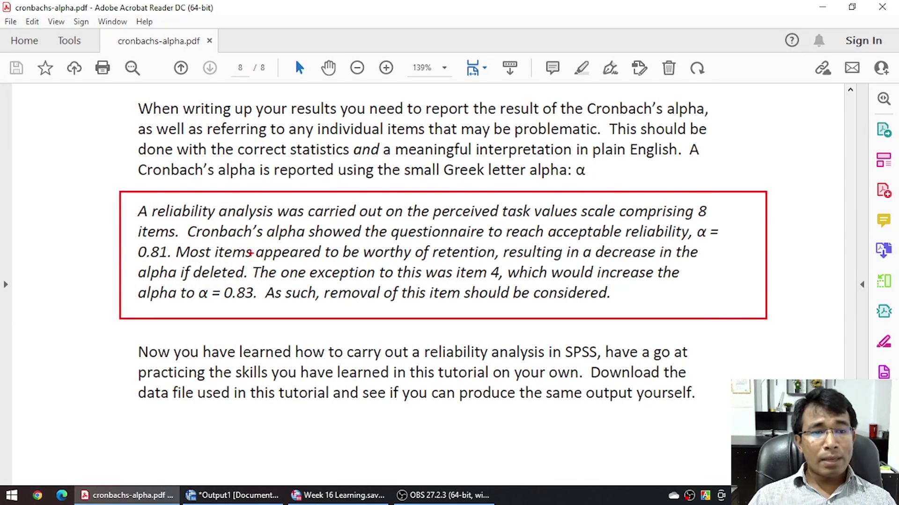
drag(140, 223, 283, 224)
drag(291, 223, 719, 228)
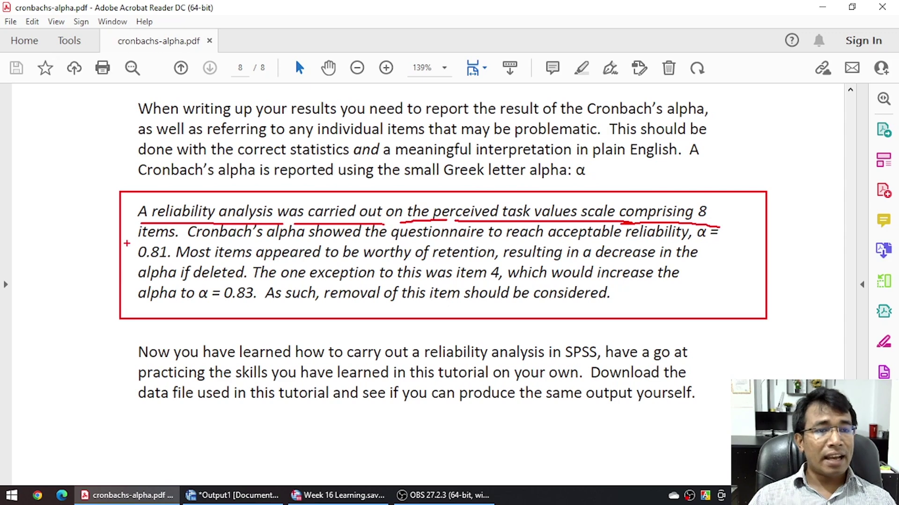
drag(127, 243, 188, 242)
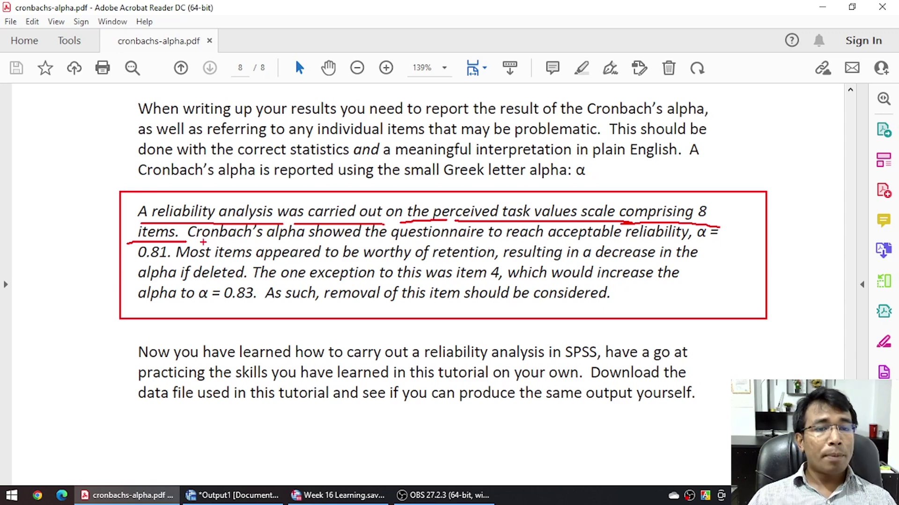
- Underline the write-up sentences on the questionnaire's acceptable reliability and on most items being worthy of retention
drag(203, 242, 725, 240)
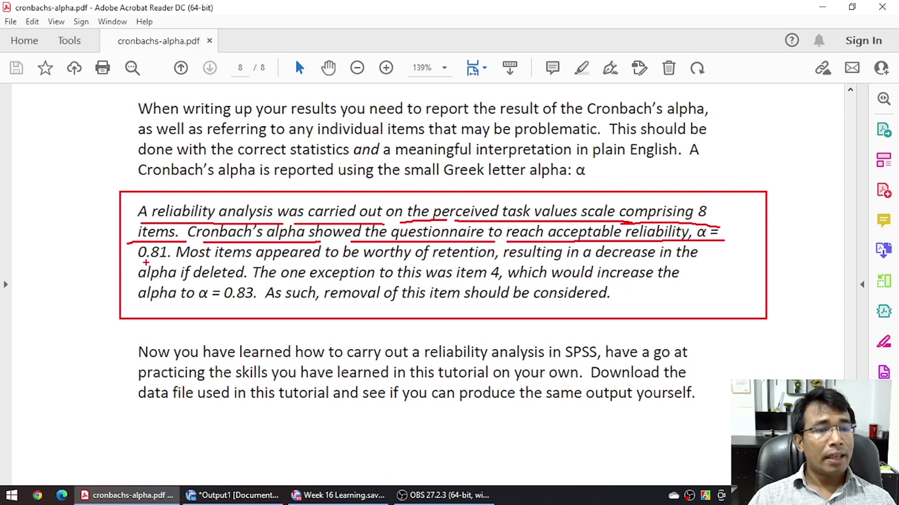
drag(145, 264, 167, 260)
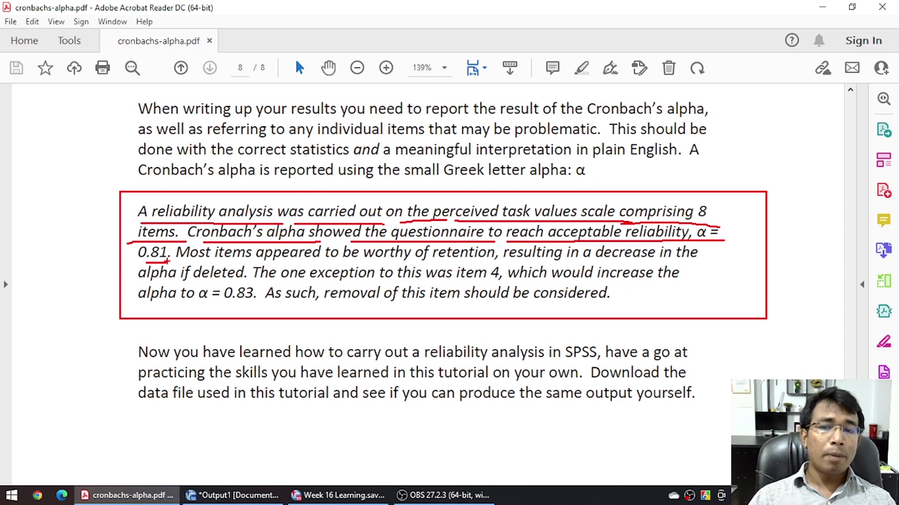
drag(178, 263, 468, 268)
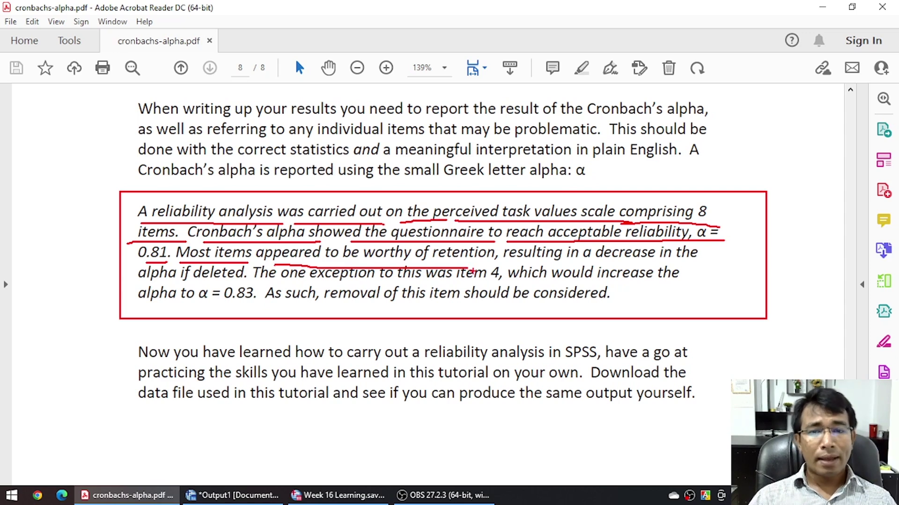
drag(505, 269, 704, 269)
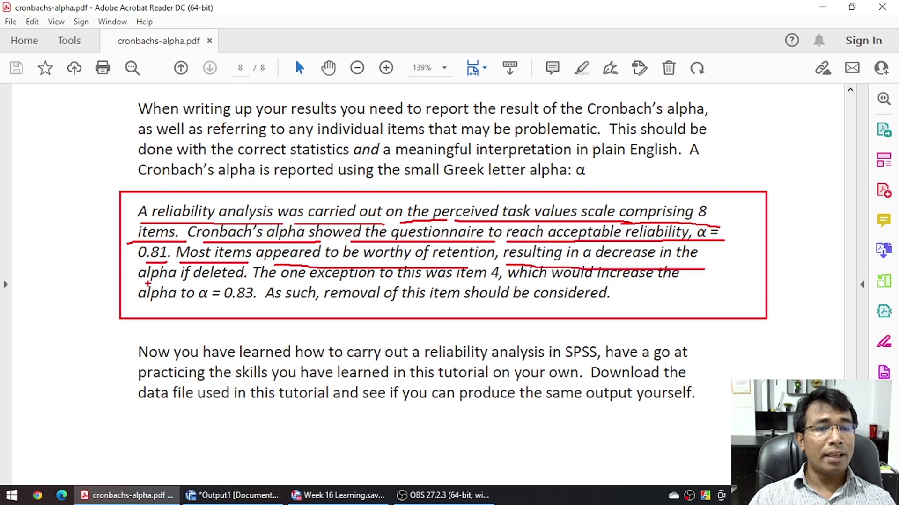
drag(148, 284, 259, 289)
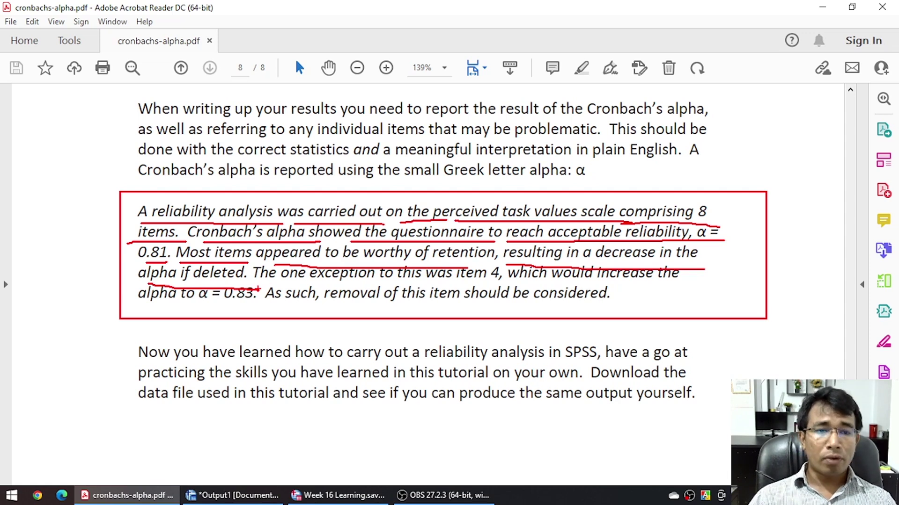
- Underline the write-up sentences on the item 4 exception and its removal, and switch to the Week 16 Learning.sav data in SPSS
drag(264, 284, 701, 291)
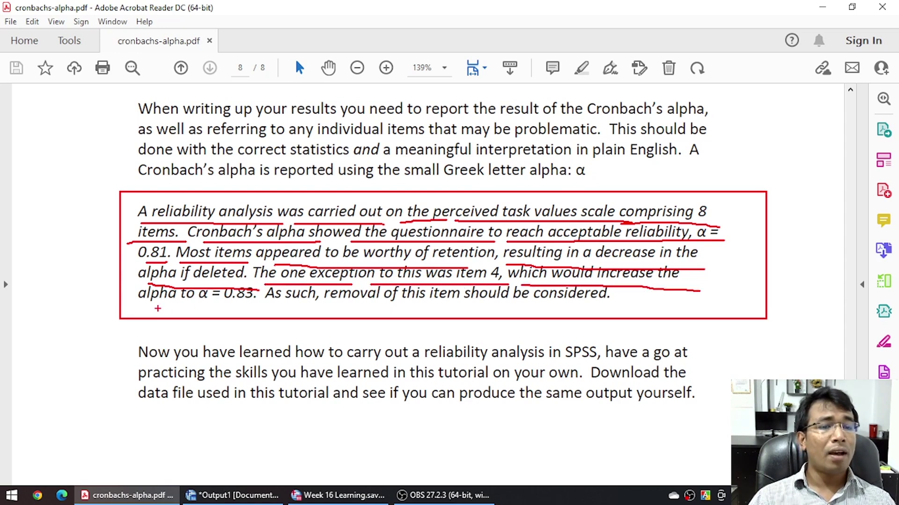
drag(158, 309, 224, 309)
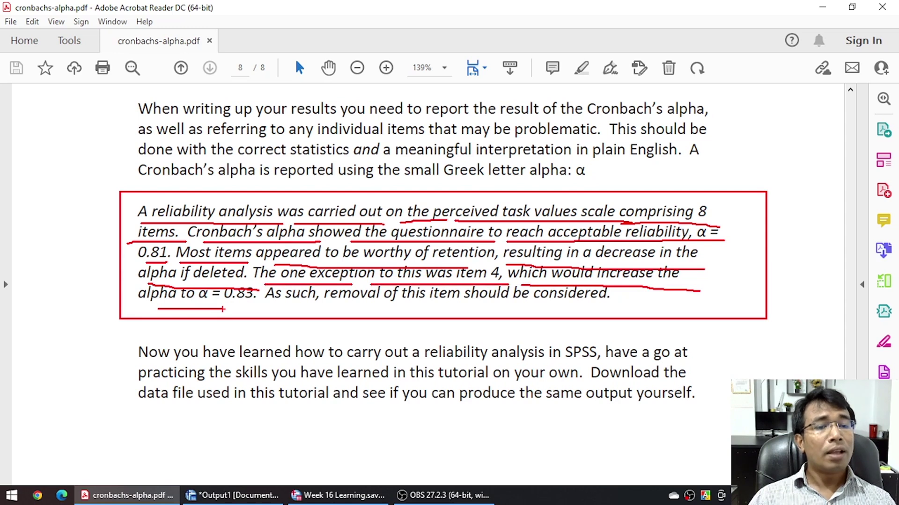
drag(267, 307, 596, 307)
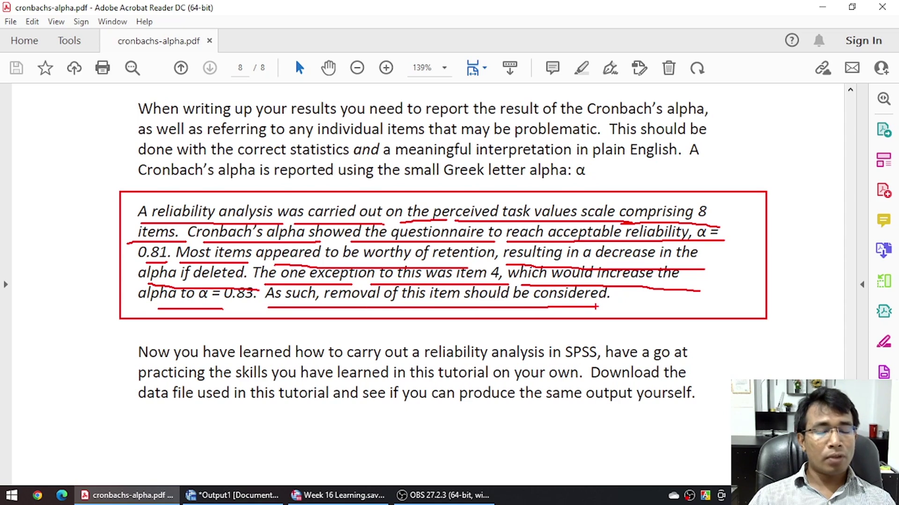
key(Escape)
click(344, 495)
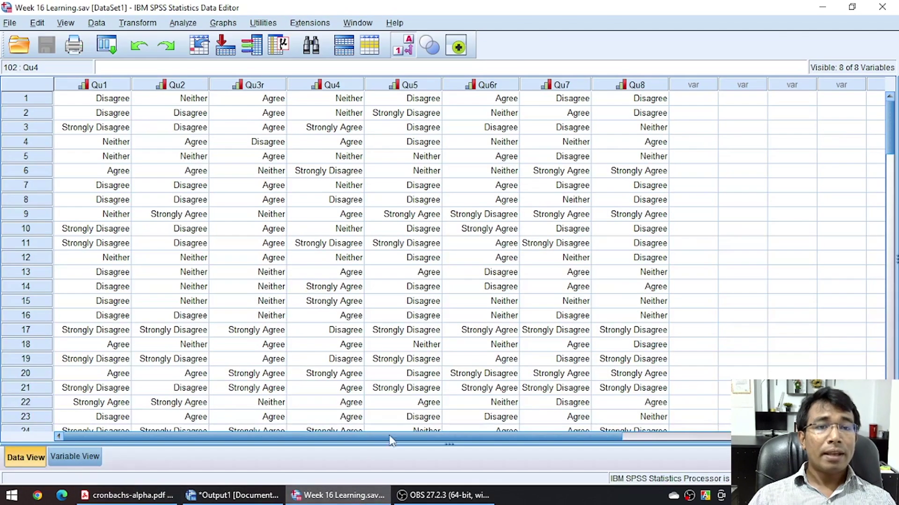